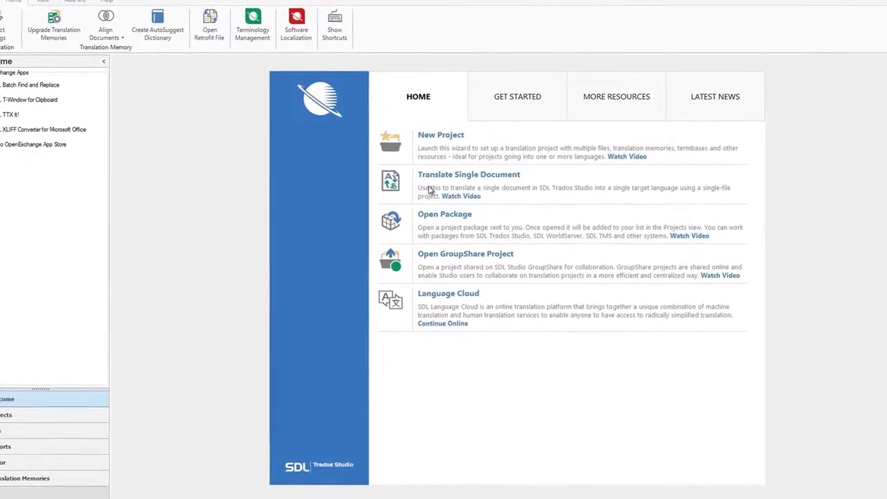
# Look through the Get Started, More Resources and Latest News pages of the welcome screen and return to its Home page
pyautogui.click(521, 98)
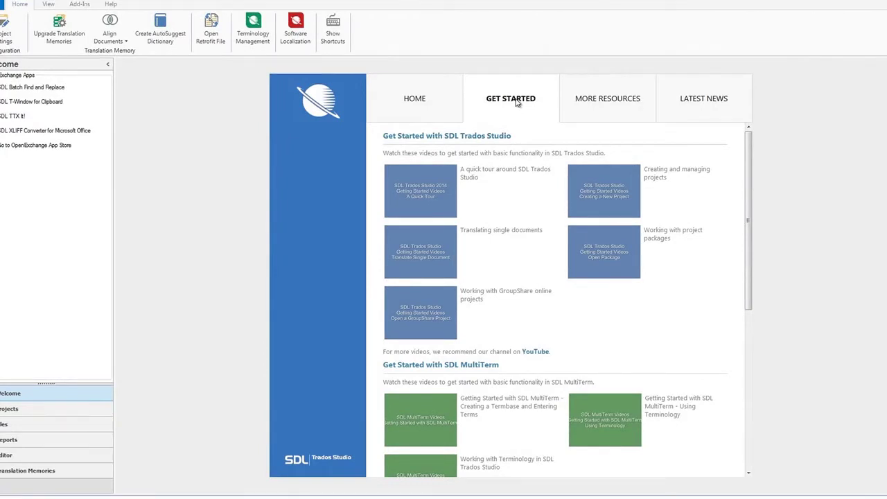
pyautogui.click(585, 101)
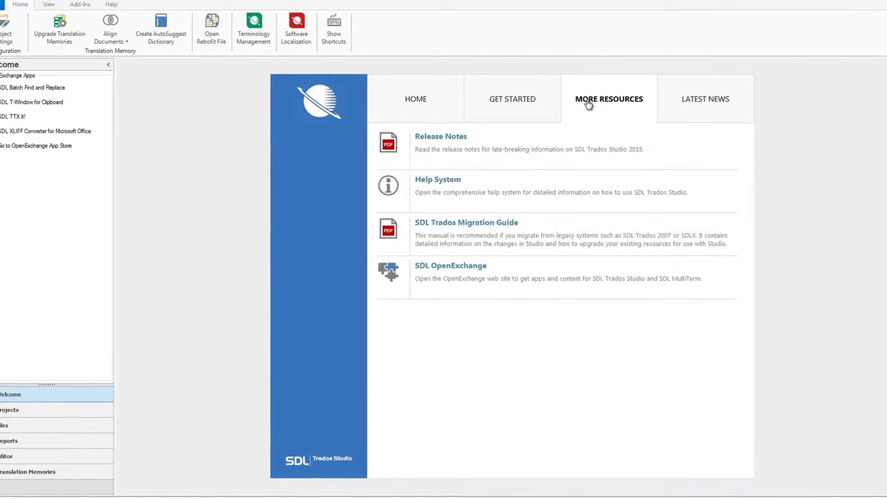
pyautogui.click(704, 106)
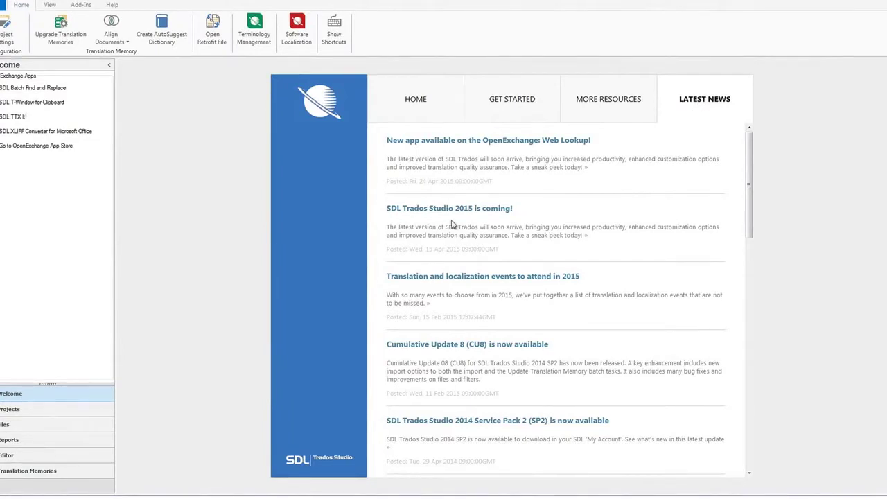
pyautogui.click(409, 108)
# Look through the Projects and Files views and switch to the Editor view
pyautogui.click(95, 410)
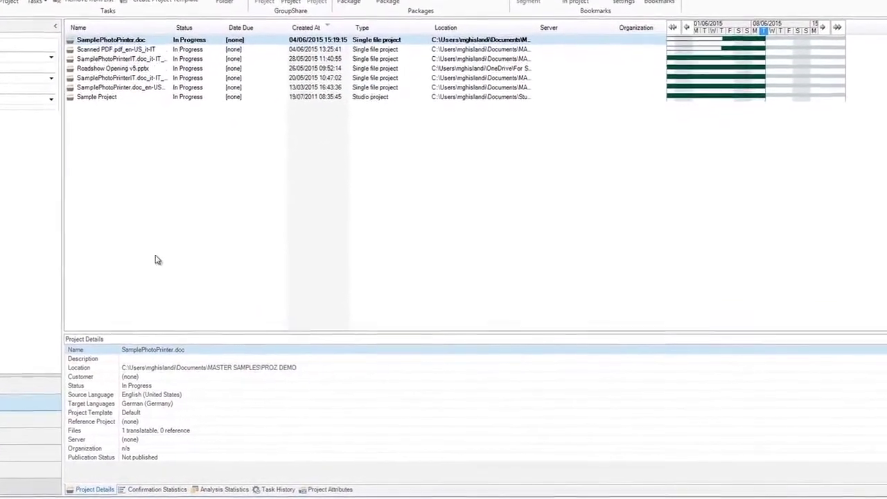
pyautogui.click(6, 416)
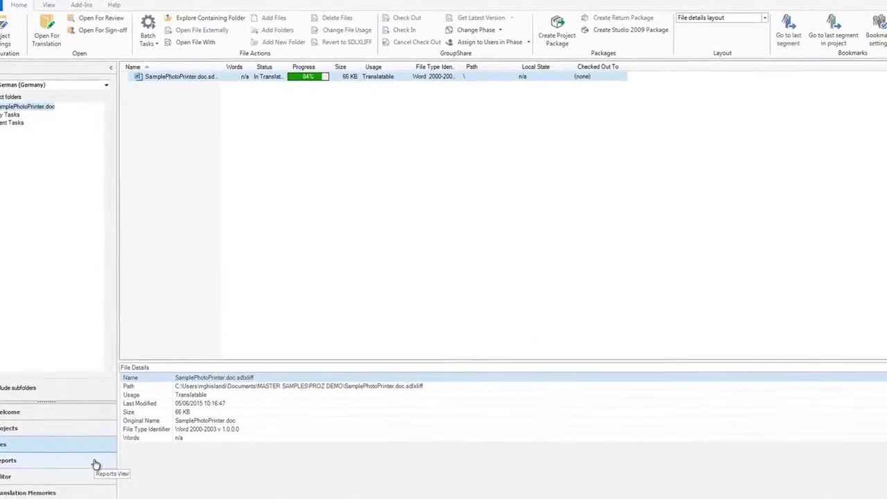
pyautogui.click(96, 478)
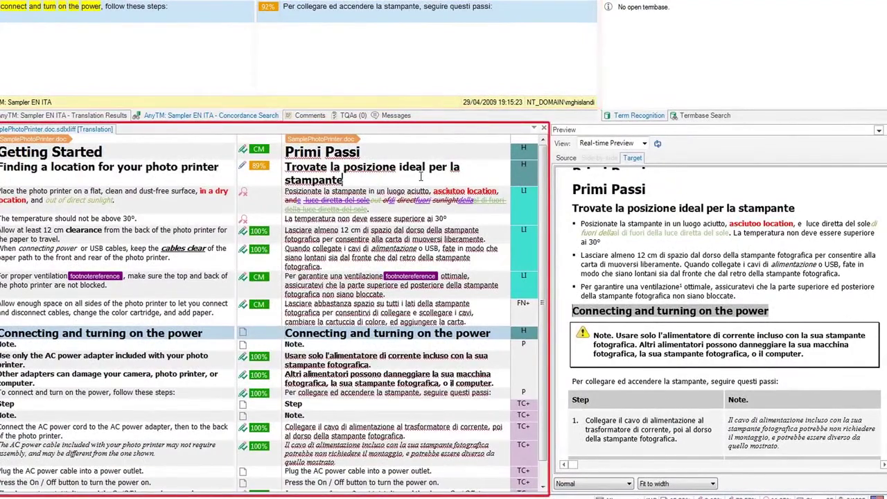
# Examine the translation match for segment 2 and the review commands in the editor, and return to the Welcome view
pyautogui.click(420, 177)
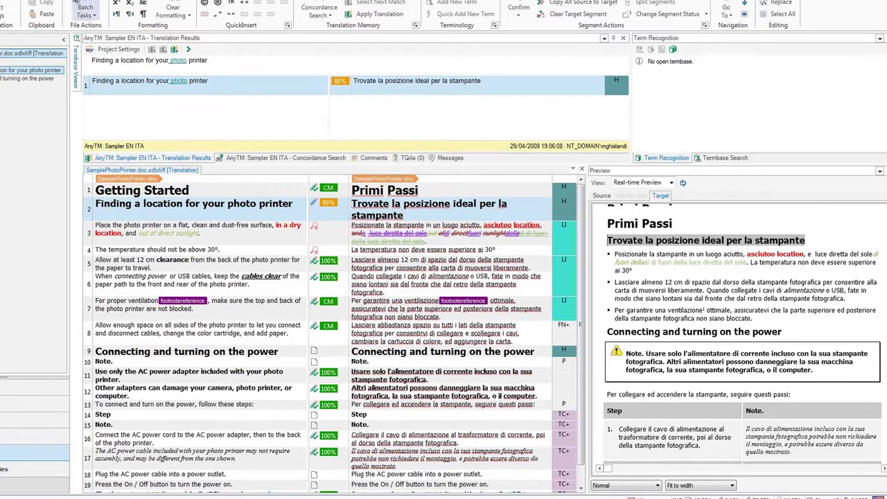
pyautogui.click(86, 0)
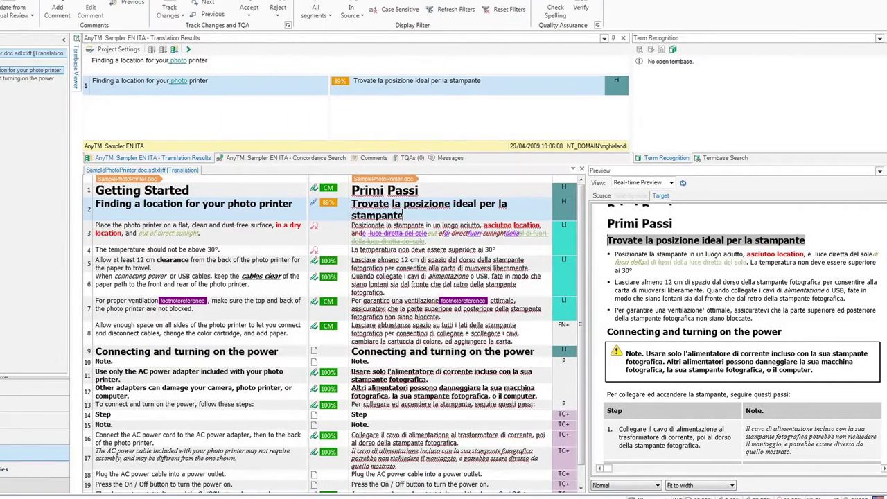
pyautogui.click(160, 0)
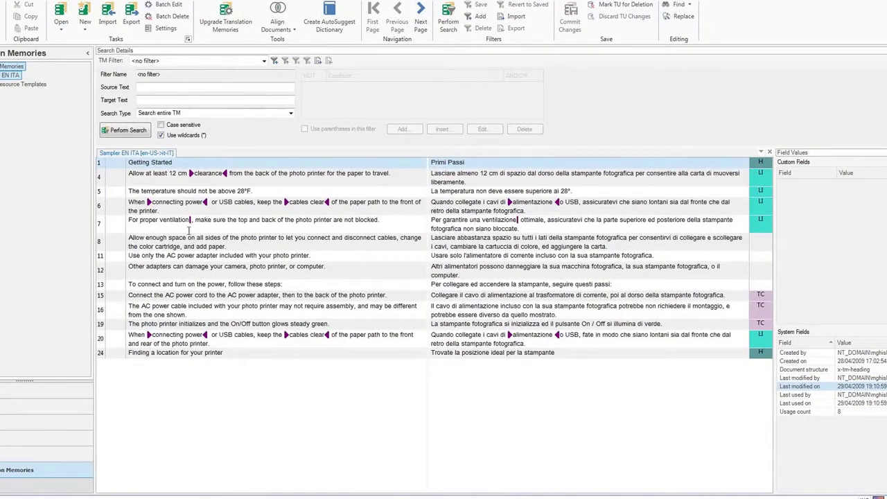
pyautogui.click(54, 394)
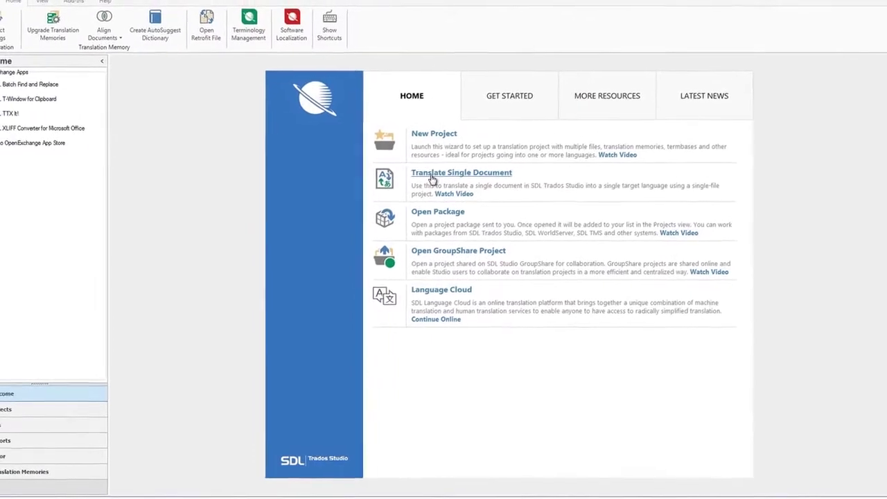
# Open SamplePhotoPrinter.doc as a single document for English (United States) to Italian (Italy) translation with the file-based translation memory Sampler EN ITA.sdltm
pyautogui.click(435, 178)
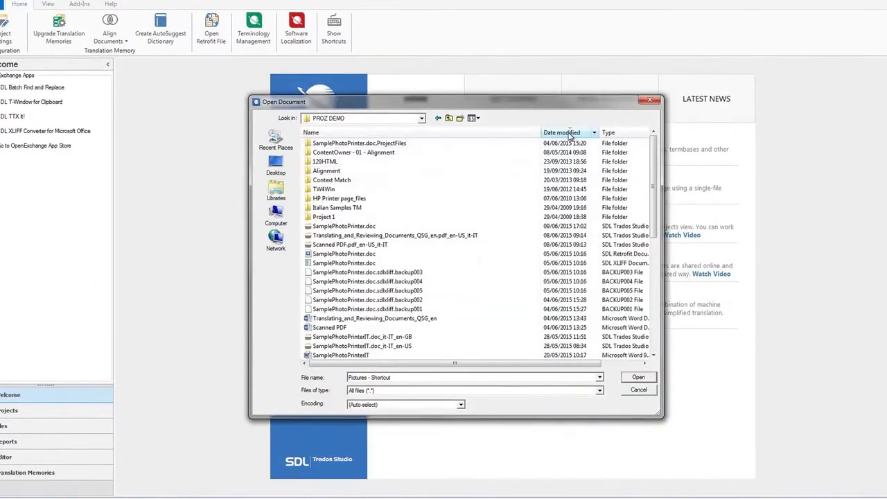
pyautogui.click(565, 134)
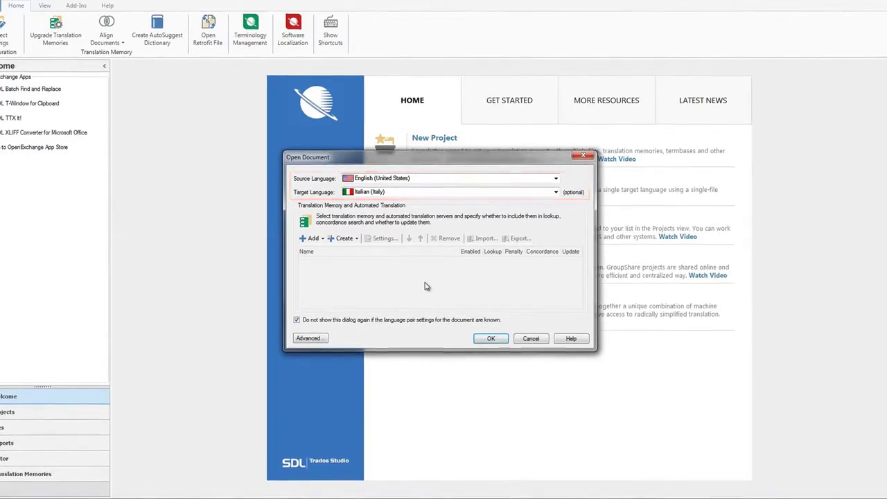
pyautogui.click(316, 239)
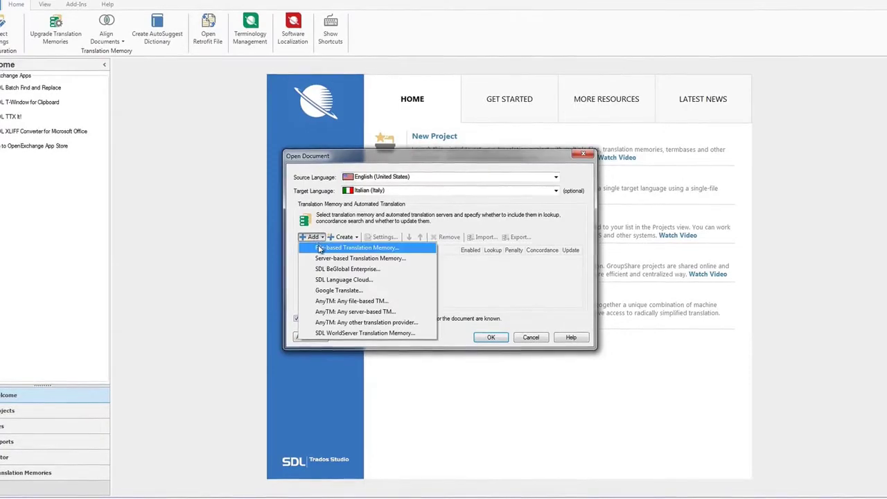
pyautogui.click(327, 254)
pyautogui.doubleClick(441, 227)
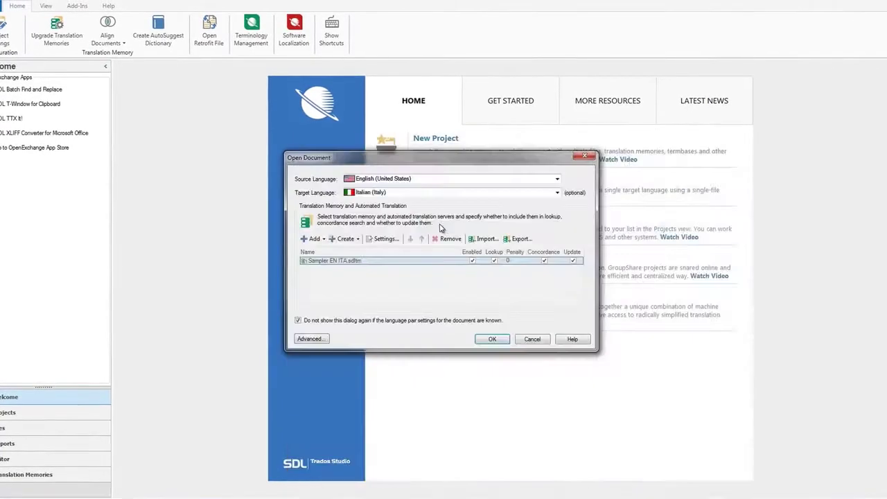
pyautogui.click(492, 340)
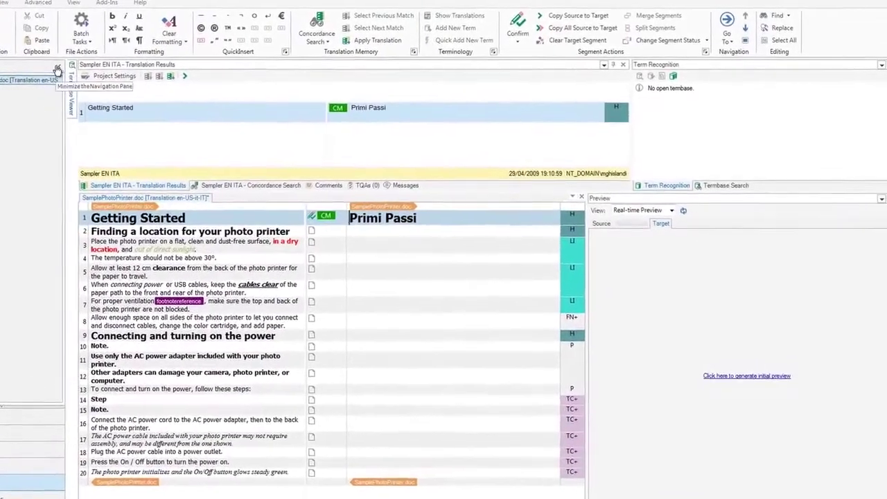
# Minimize the navigation pane to widen the editor and show the view options
pyautogui.click(44, 70)
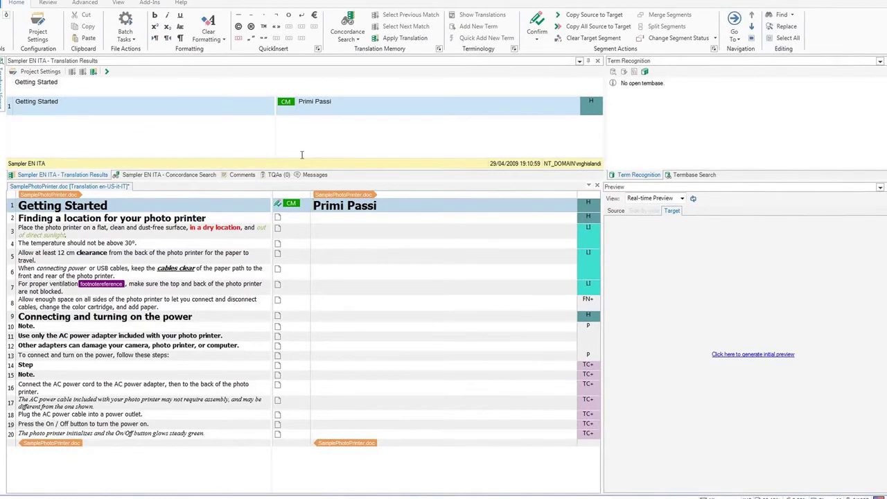
pyautogui.click(119, 3)
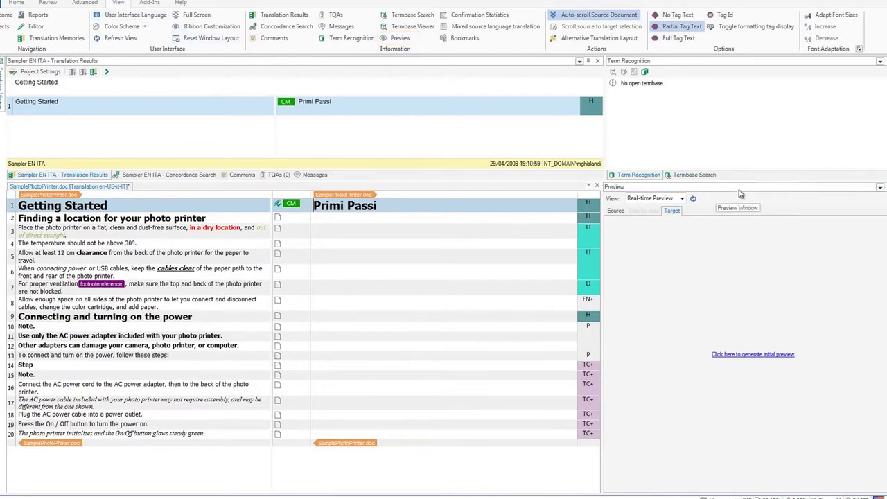
# Undock the Preview window, dock it back in its place, and generate the initial real-time preview
pyautogui.moveTo(743, 192); pyautogui.dragTo(623, 258)
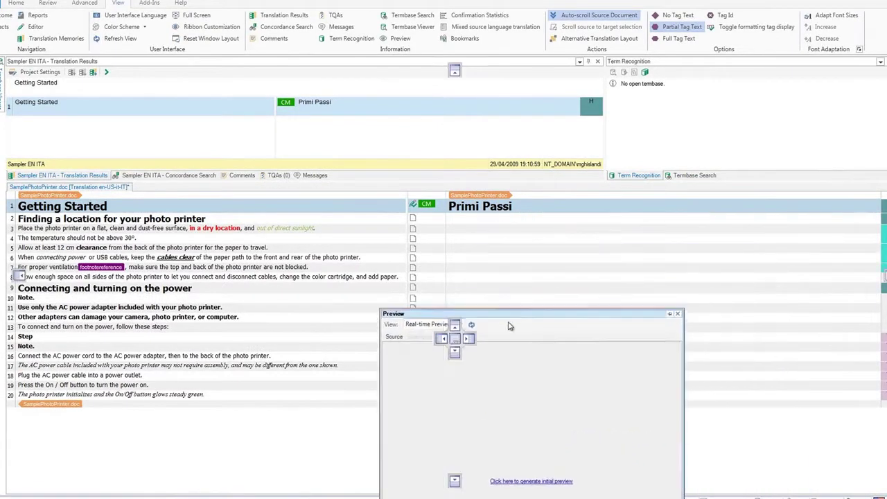
pyautogui.moveTo(504, 326); pyautogui.dragTo(470, 337)
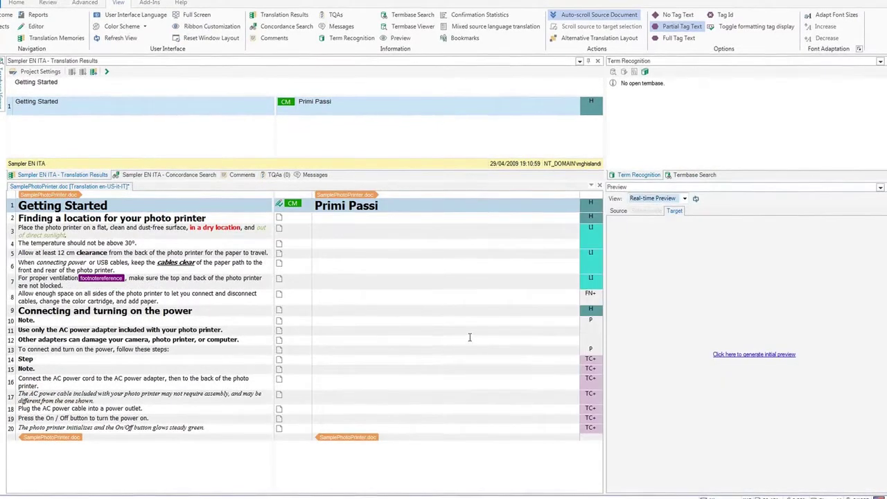
pyautogui.click(728, 359)
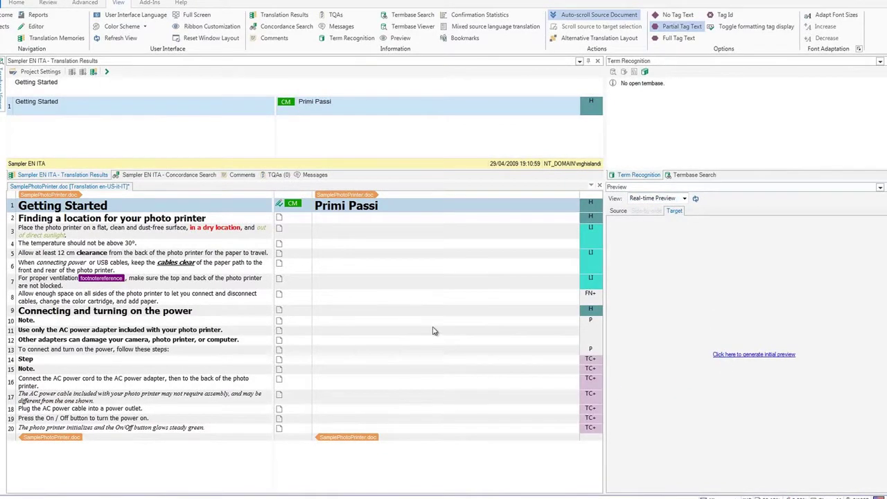
# Add the AutoSuggest dictionary en-US_it-IT.bpm to the English (United States) to Italian (Italy) language pair in the project settings
pyautogui.click(38, 73)
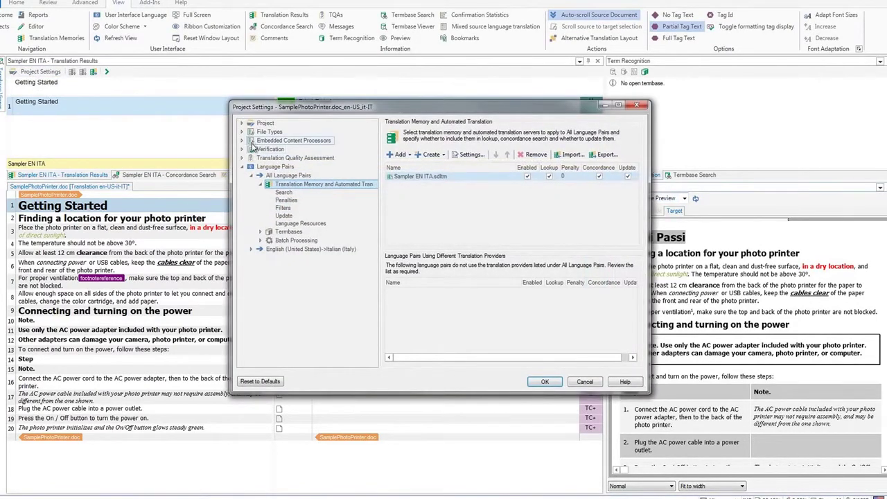
pyautogui.click(251, 249)
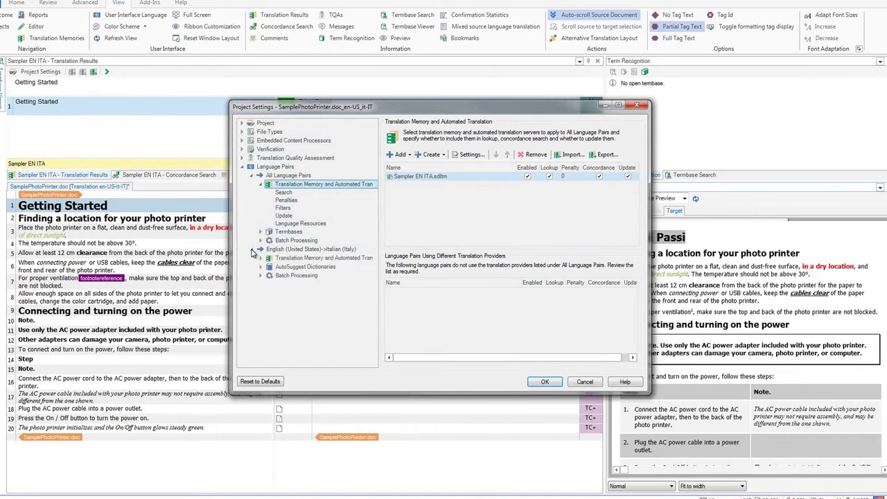
pyautogui.click(304, 266)
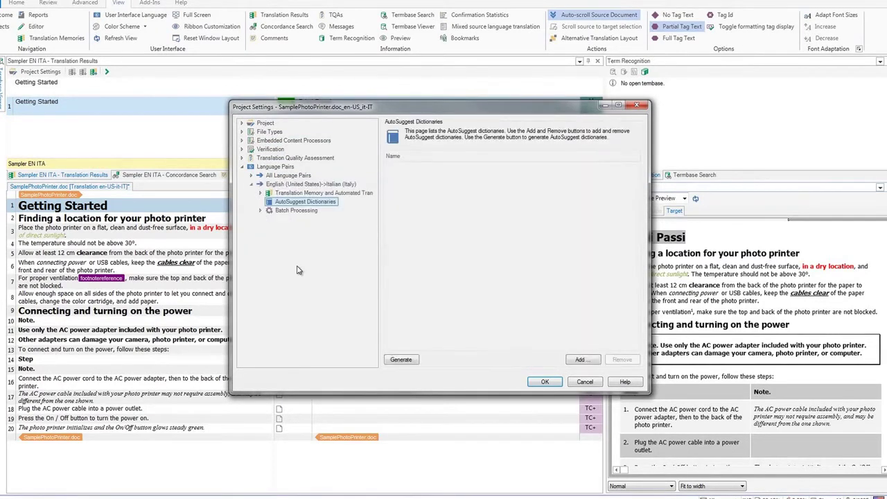
pyautogui.click(580, 359)
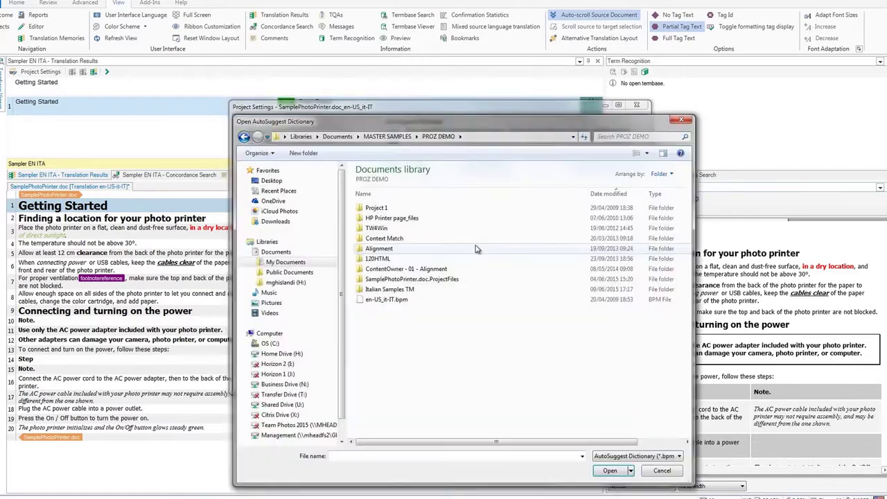
pyautogui.doubleClick(437, 302)
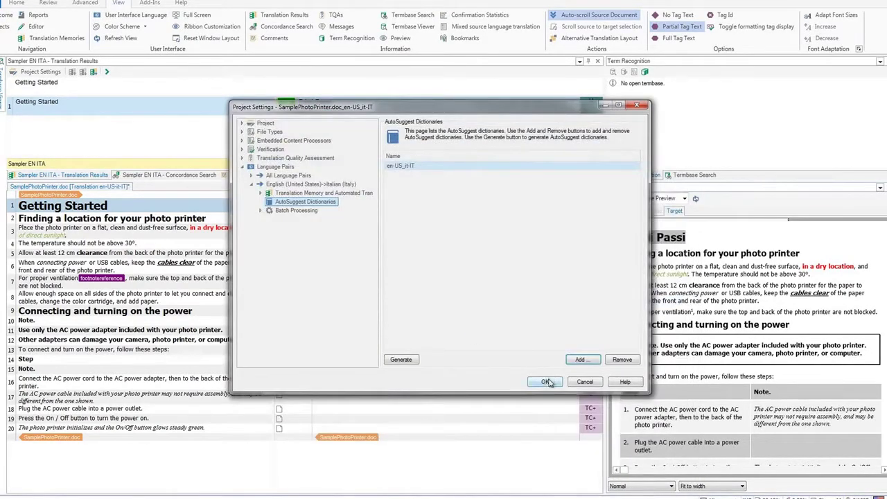
pyautogui.click(546, 382)
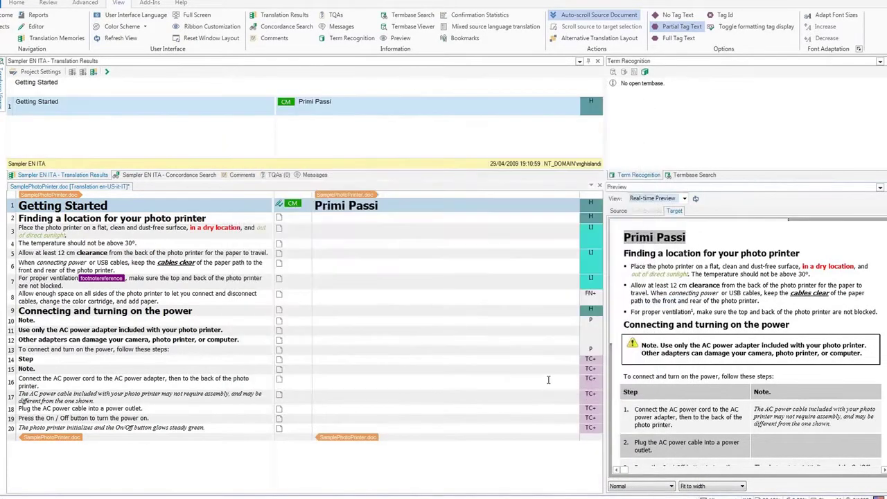
# Add the Printer Termbase to the project for all language pairs and apply the settings
pyautogui.click(646, 74)
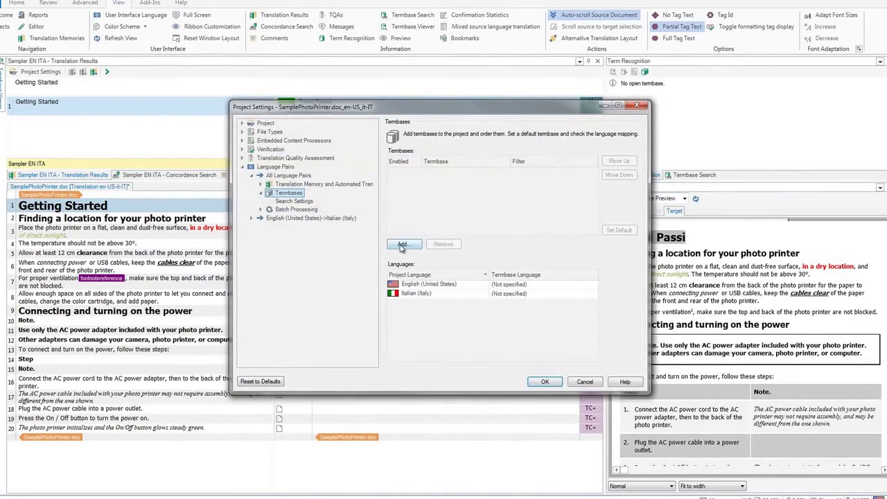
pyautogui.click(402, 245)
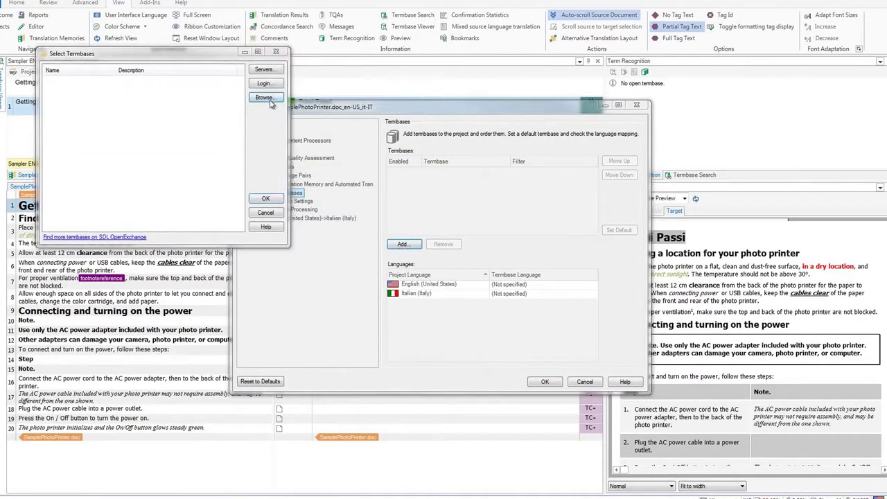
pyautogui.click(264, 98)
pyautogui.doubleClick(187, 159)
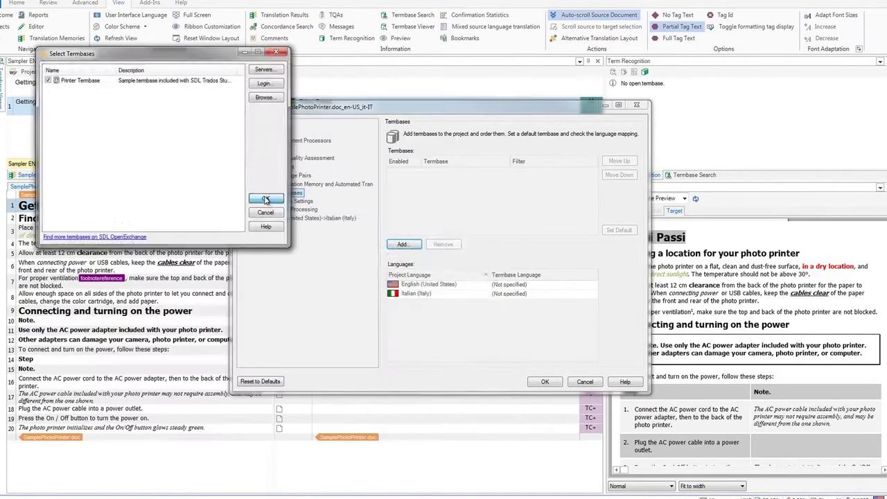
pyautogui.click(265, 201)
pyautogui.click(530, 294)
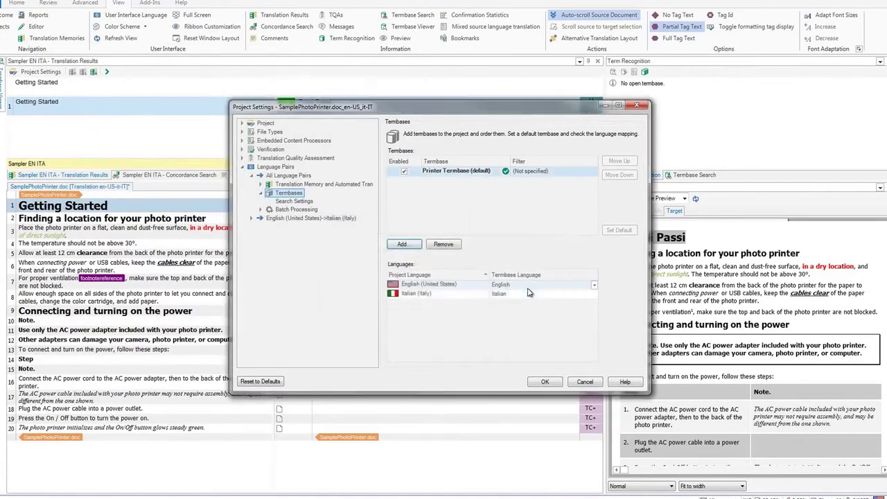
pyautogui.click(545, 381)
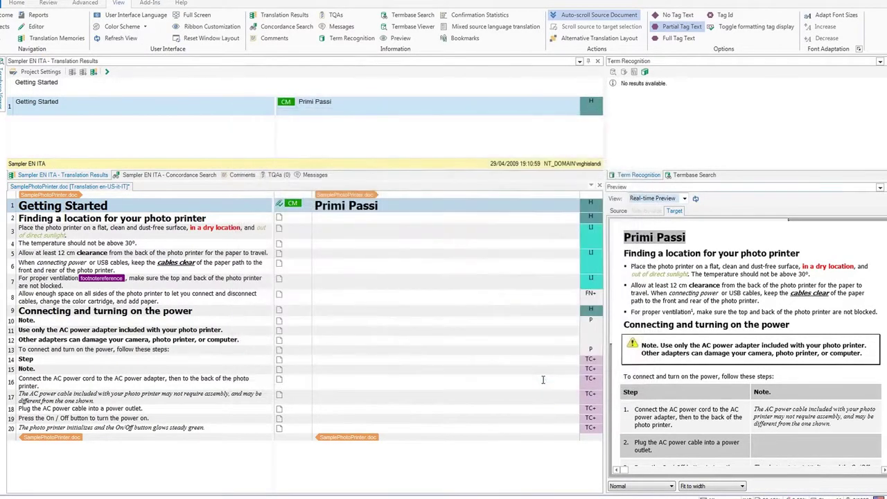
# Activate segment 2 to insert its translation memory match and correct the misspelled "ideal" to "ideale" in the target text
pyautogui.click(396, 206)
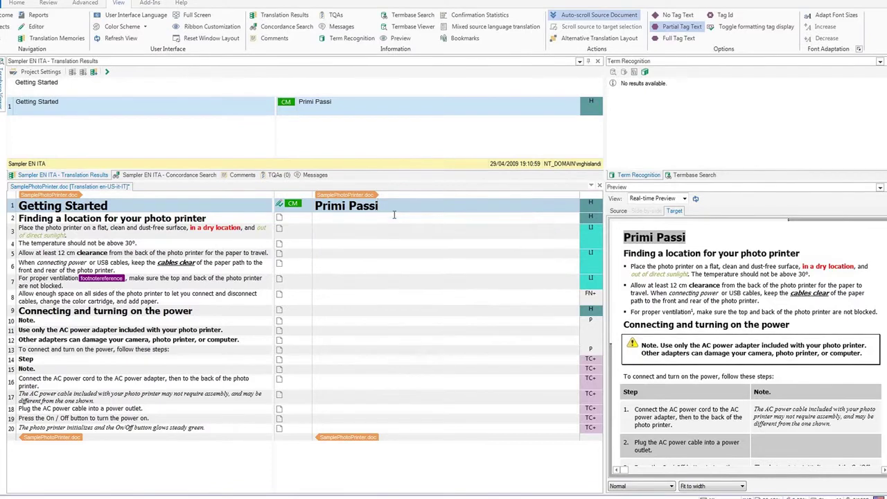
pyautogui.click(394, 217)
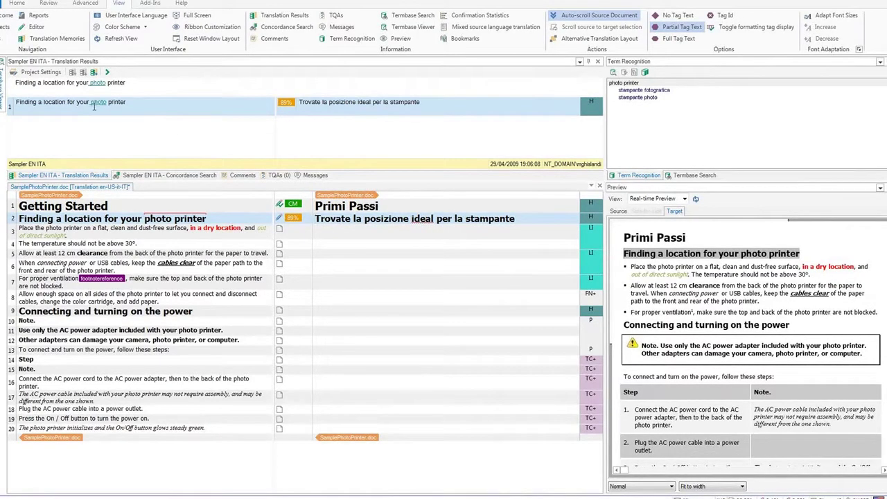
pyautogui.rightClick(423, 219)
pyautogui.click(453, 244)
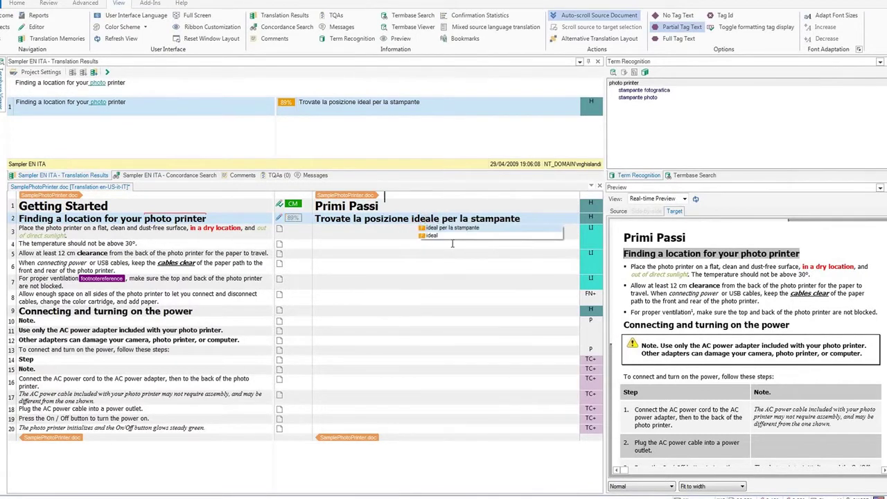
pyautogui.click(528, 217)
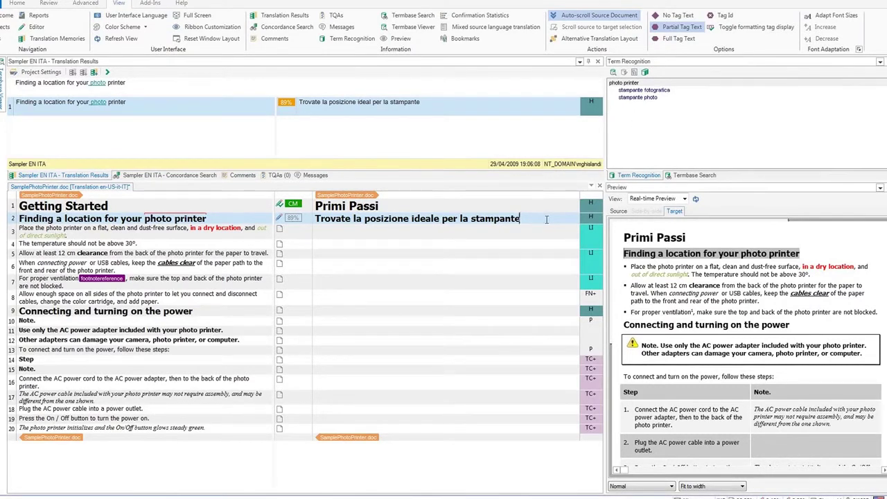
# Confirm segment 2 and start the translation of segment 3 with "Posizionare la stampante fotografica", using AutoSuggest proposals
pyautogui.hotkey('ctrl', 'Return')
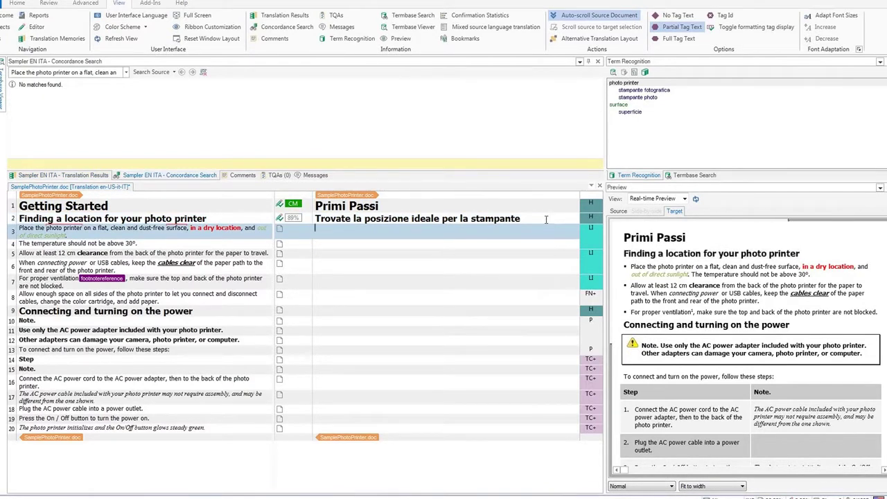
pyautogui.write('Pos')
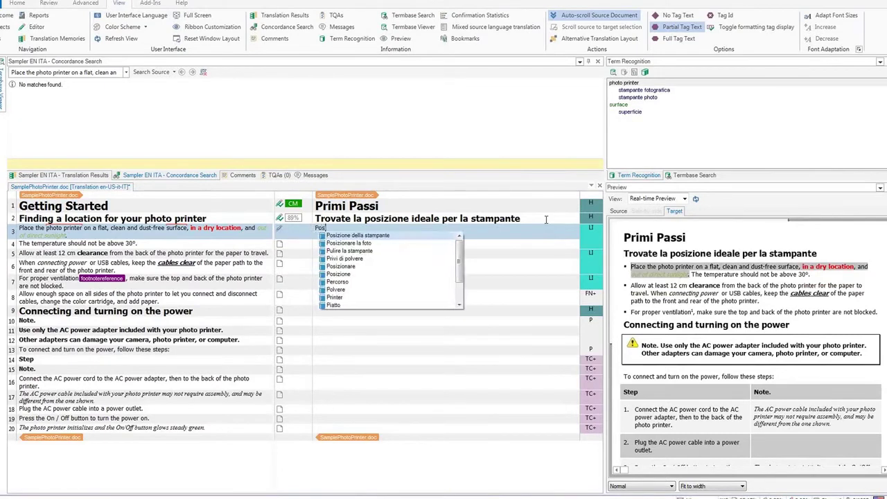
pyautogui.press('Down')
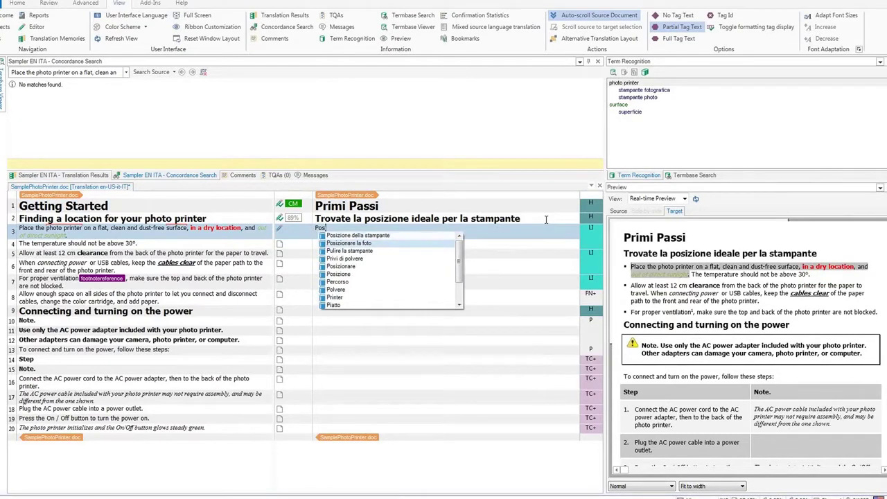
pyautogui.write('i')
pyautogui.press('Down')
pyautogui.press('Down')
pyautogui.press('Down')
pyautogui.press('Return')
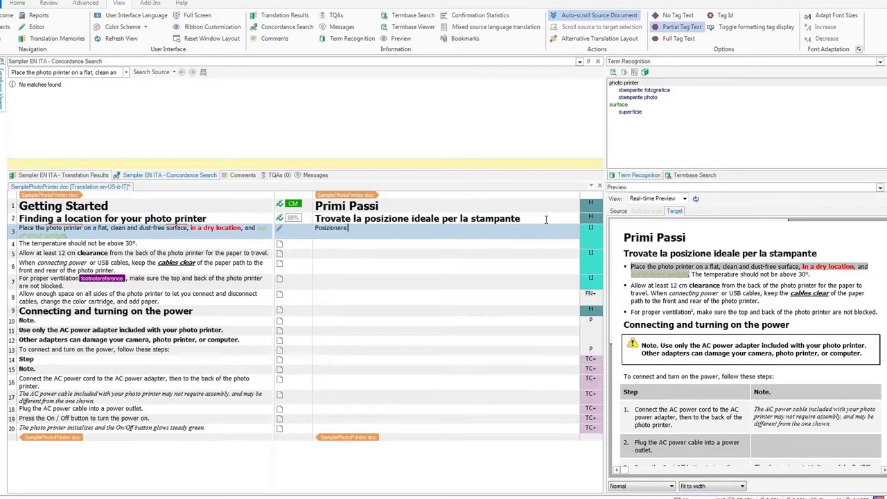
pyautogui.write('la')
pyautogui.press('Return')
# Complete segment 3 with "su una superficie piana, pulita e privi di polvere, in un luogo asciutto ed al di fuori della luce diretta del sole."
pyautogui.write('su u')
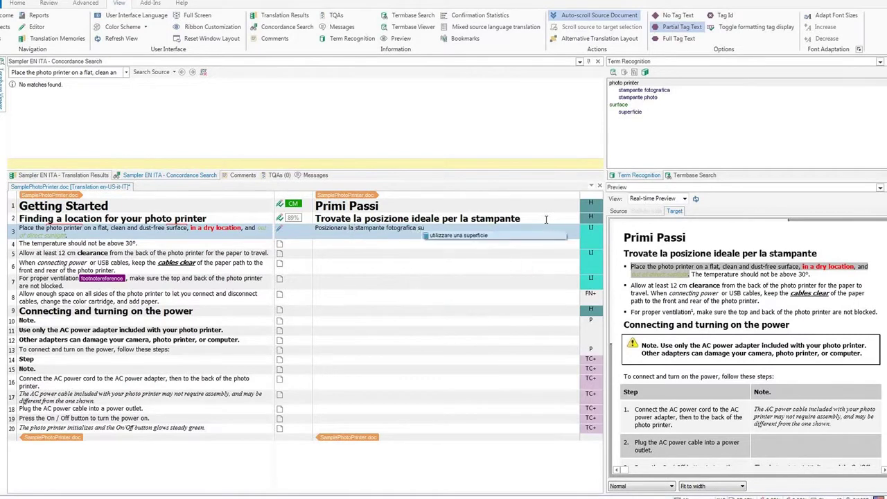
pyautogui.write('na')
pyautogui.write(' sup')
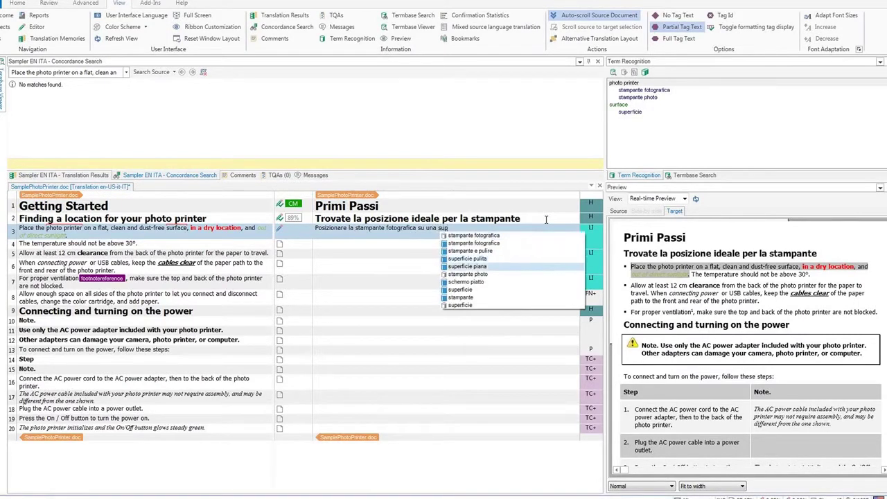
pyautogui.write('erficie piano, pul')
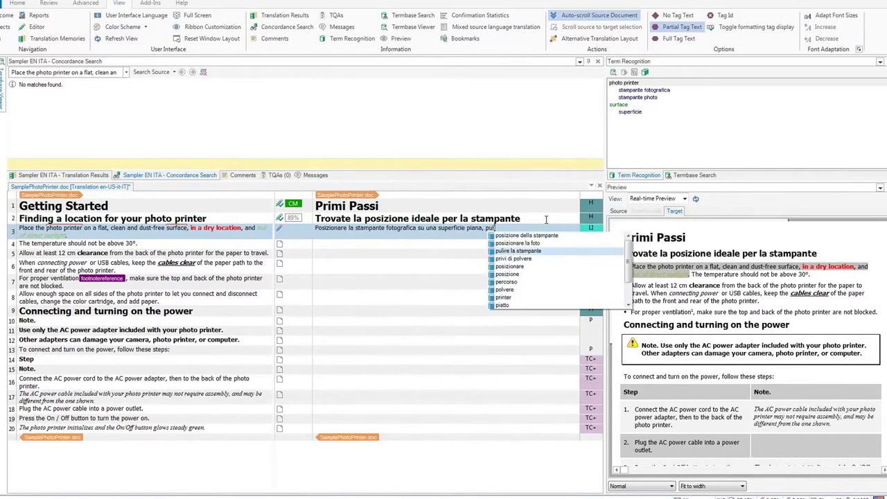
pyautogui.write('ita e pr')
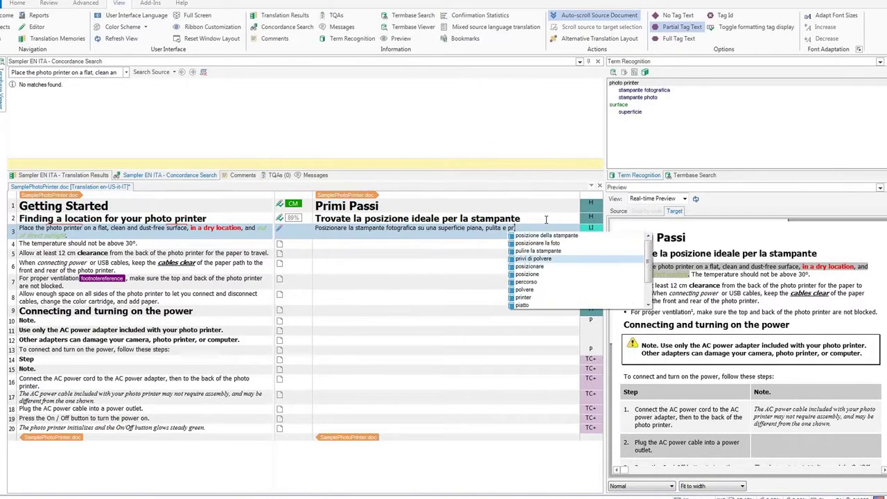
pyautogui.write('ivi di polvere, in')
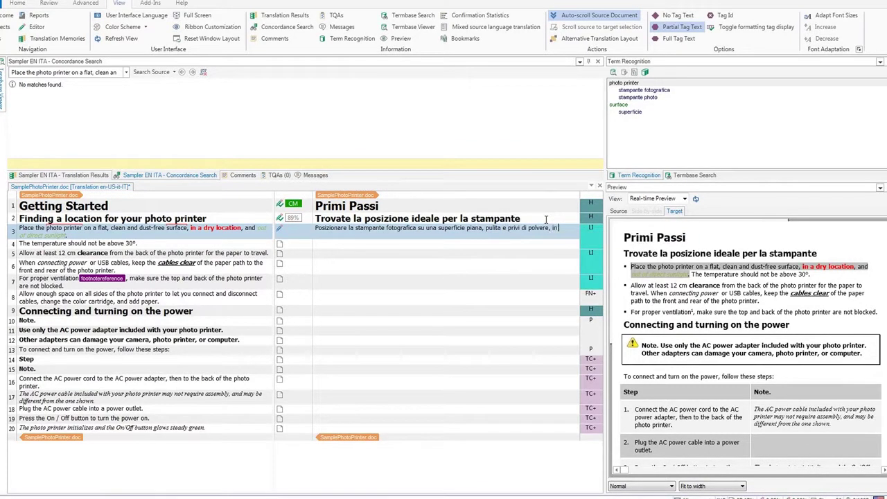
pyautogui.write(' un luogo asciut')
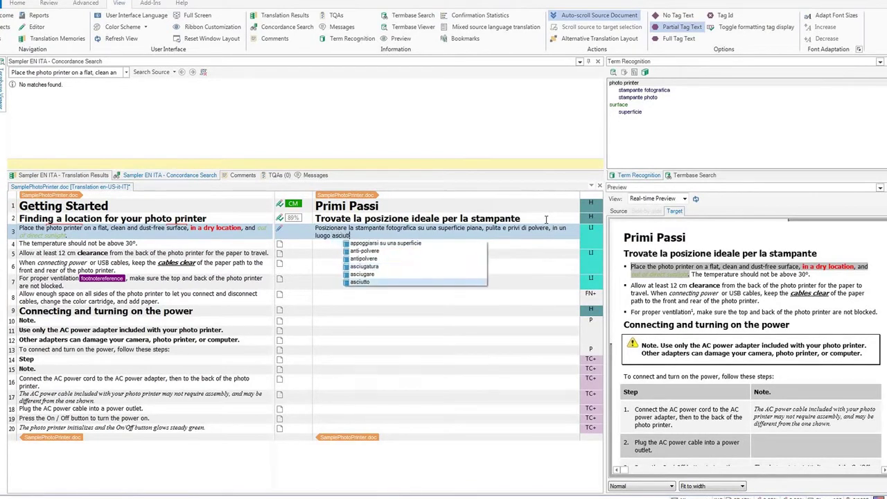
pyautogui.write('to ed al')
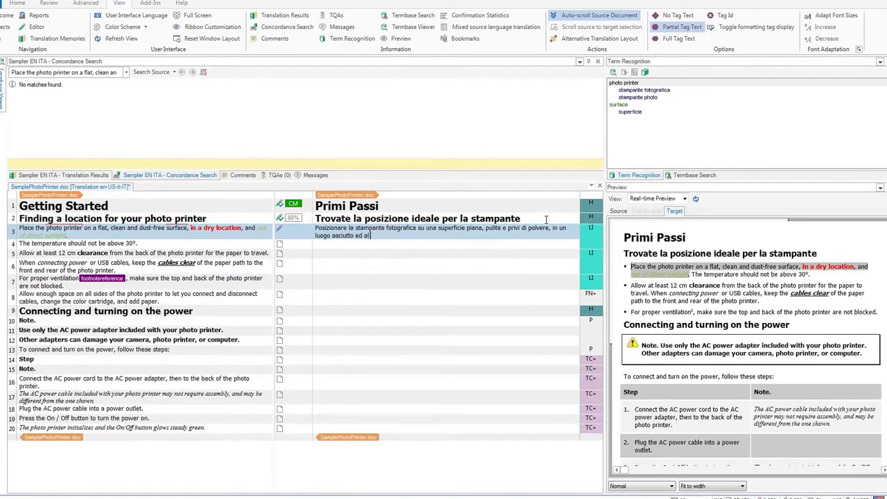
pyautogui.write(' di fuori della l')
pyautogui.press('Return')
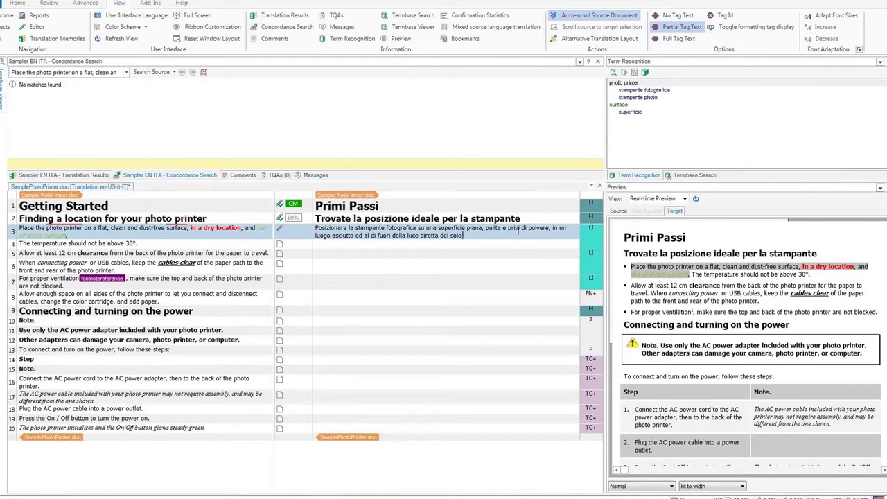
pyautogui.write('.')
# Apply the source's bold red formatting to "in un luogo asciutto" and green italics to "al di fuori della luce diretta del sole", and confirm segment 3
pyautogui.moveTo(552, 223); pyautogui.dragTo(351, 236)
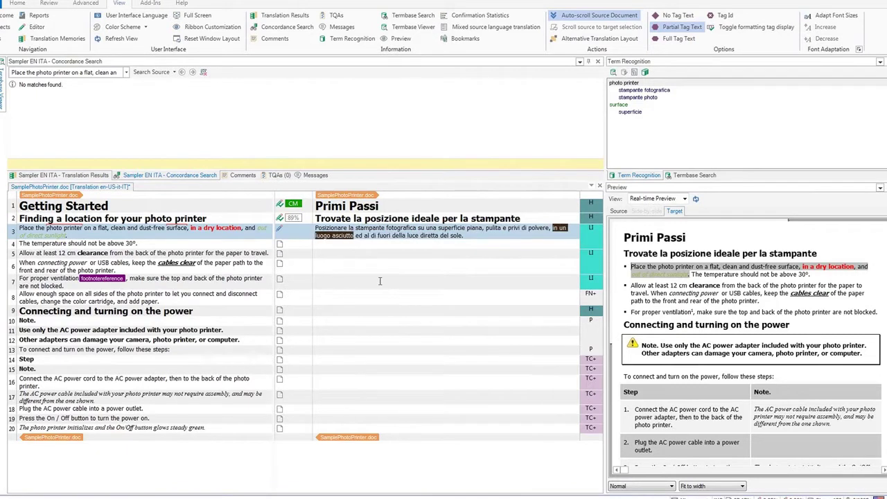
pyautogui.hotkey('ctrl', ',')
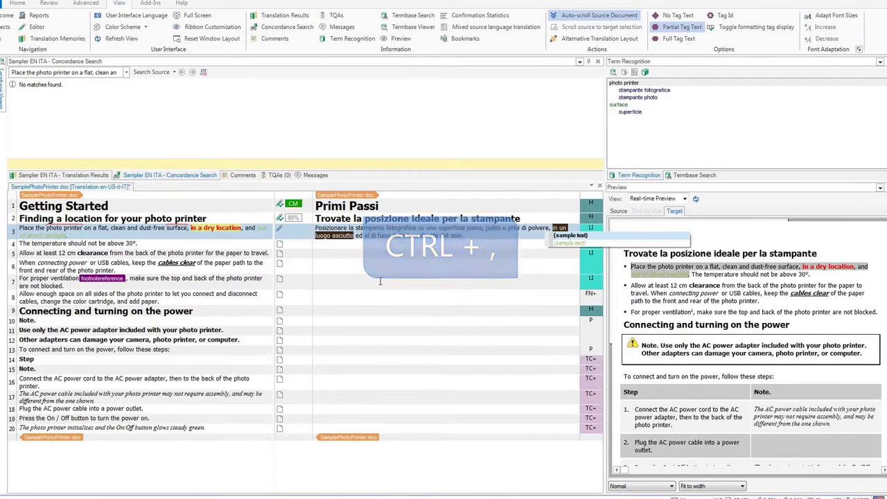
pyautogui.press('Return')
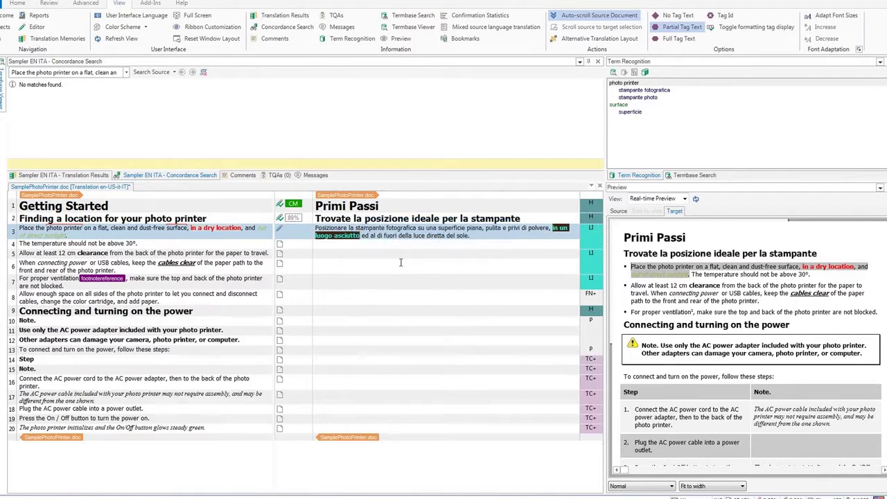
pyautogui.moveTo(371, 236); pyautogui.dragTo(470, 236)
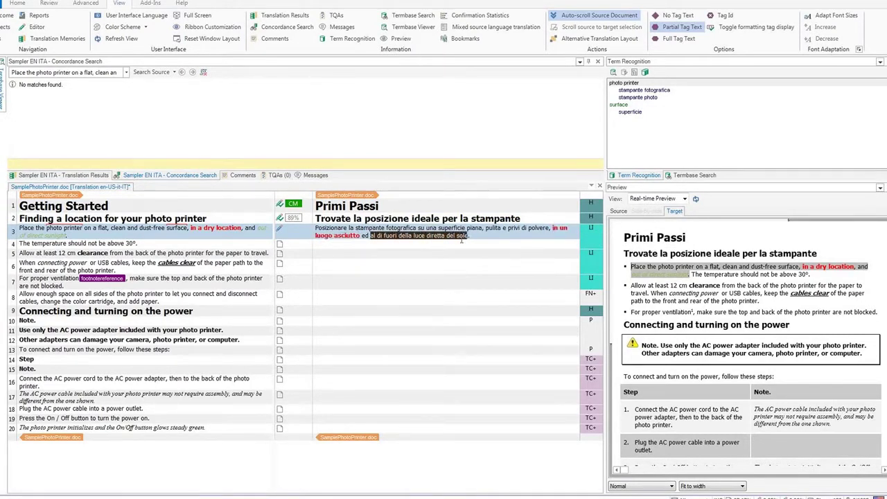
pyautogui.hotkey('ctrl', ',')
pyautogui.press('Return')
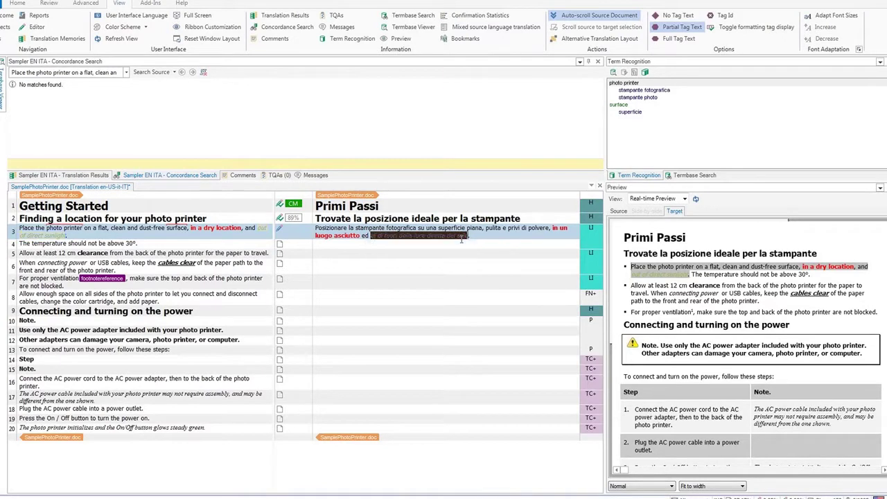
pyautogui.hotkey('ctrl', 'Return')
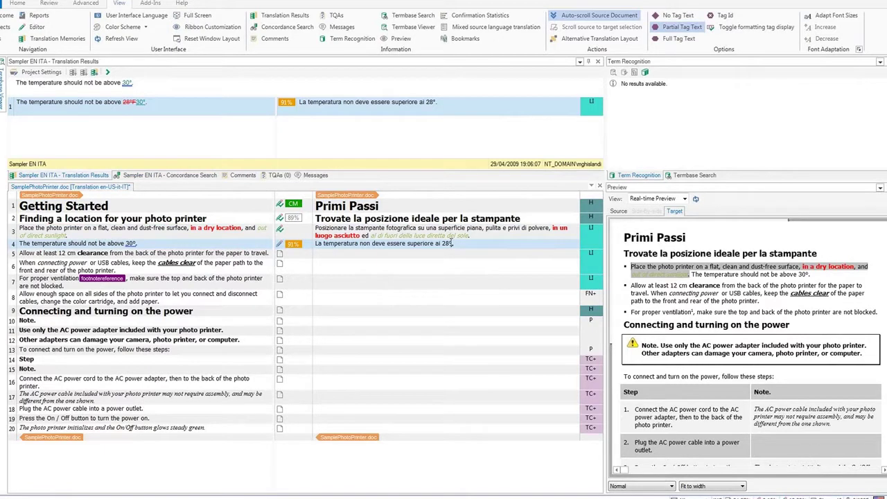
# Replace the temperature in segment 4's target text with the source value 30° using QuickPlace, and confirm the segment
pyautogui.press('BackSpace')
pyautogui.press('BackSpace')
pyautogui.press('BackSpace')
pyautogui.press('BackSpace')
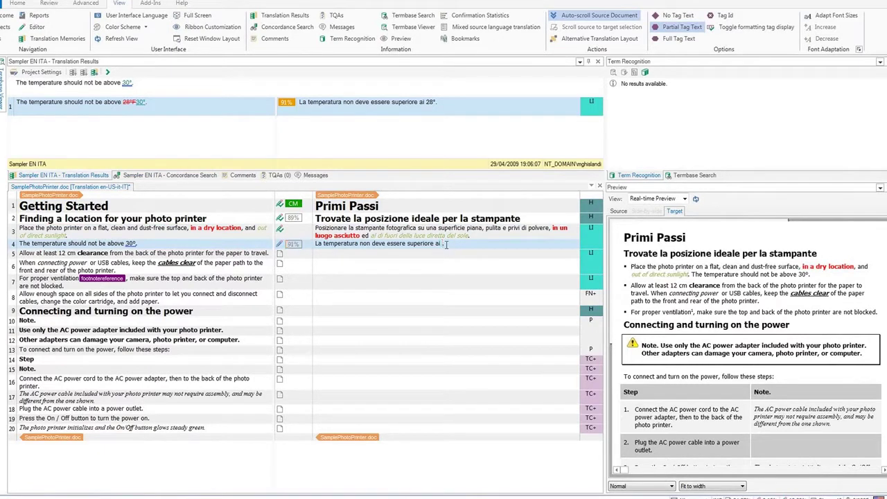
pyautogui.hotkey('ctrl', ',')
pyautogui.press('Return')
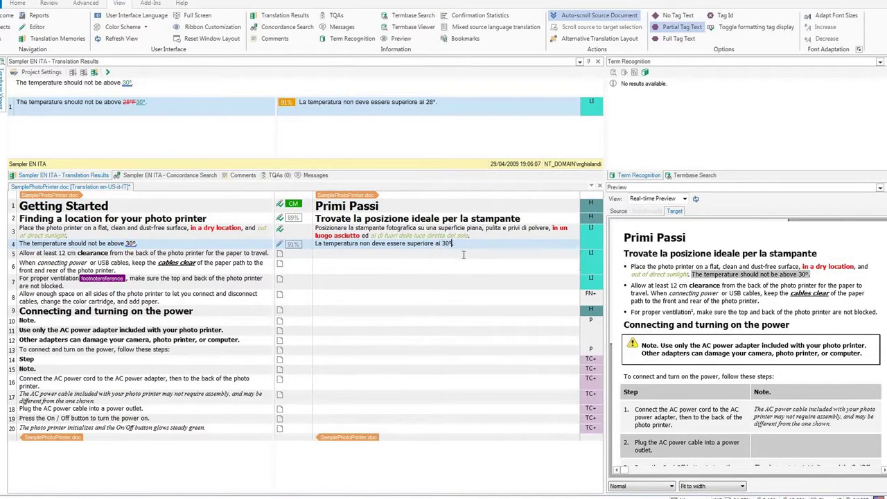
pyautogui.hotkey('ctrl', 'Return')
# Accept and confirm the translation memory matches for segments 5 to 8
pyautogui.hotkey('ctrl', 'Return')
pyautogui.hotkey('ctrl', 'Return')
pyautogui.hotkey('ctrl', 'Return')
pyautogui.hotkey('ctrl', 'Return')
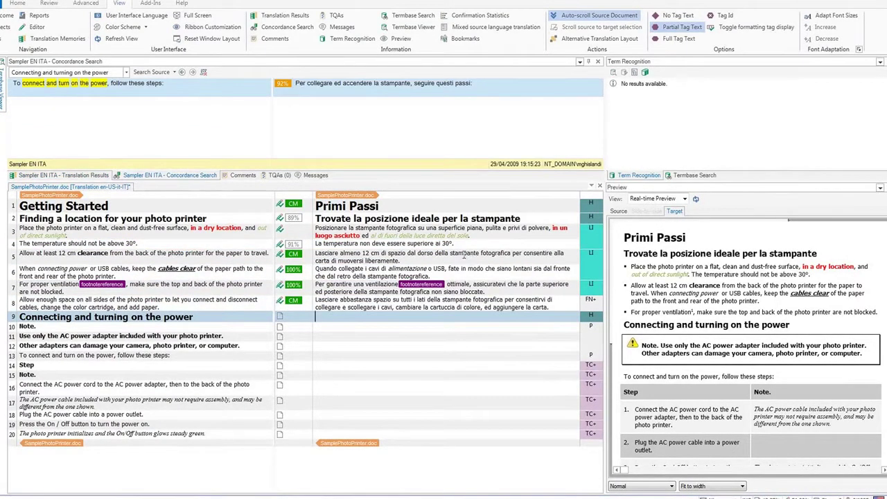
# Translate segment 9 as "Collegamento ed accensione della stampante" with the help of AutoSuggest and confirm it
pyautogui.write('Col')
pyautogui.press('Down')
pyautogui.press('Down')
pyautogui.press('Return')
pyautogui.write('ed accensi')
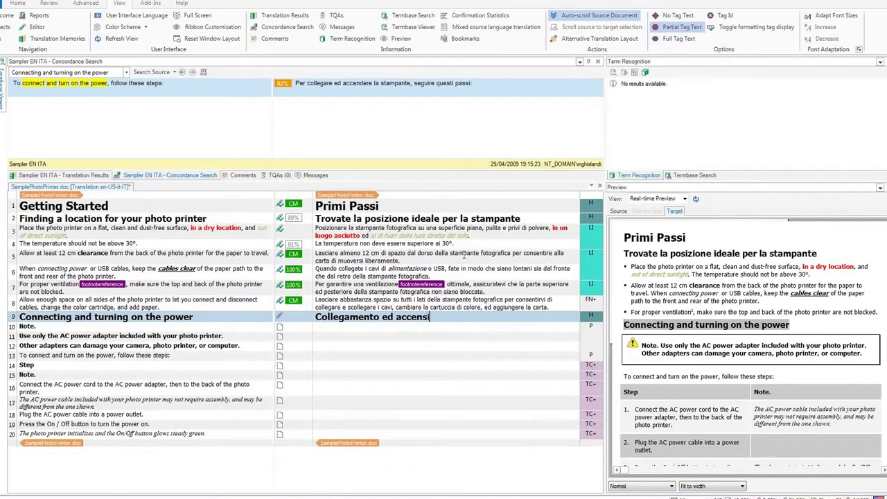
pyautogui.write('one della ')
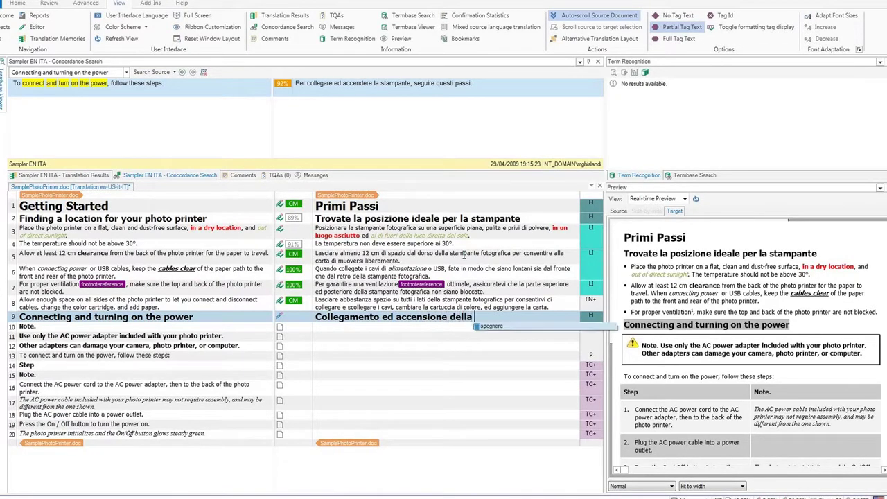
pyautogui.write('sta')
pyautogui.press('Return')
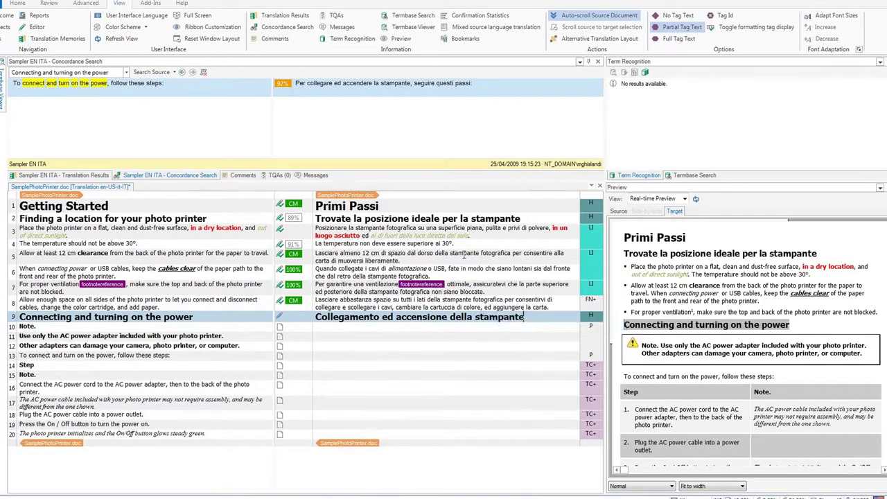
pyautogui.hotkey('ctrl', 'Return')
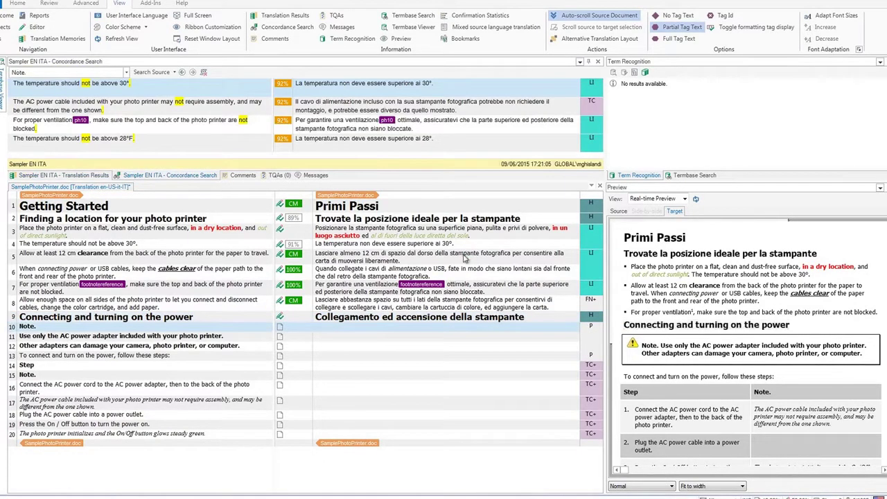
# Translate segment 10 as "Nota." and confirm it together with the translation memory matches for segments 11 to 13
pyautogui.write('N')
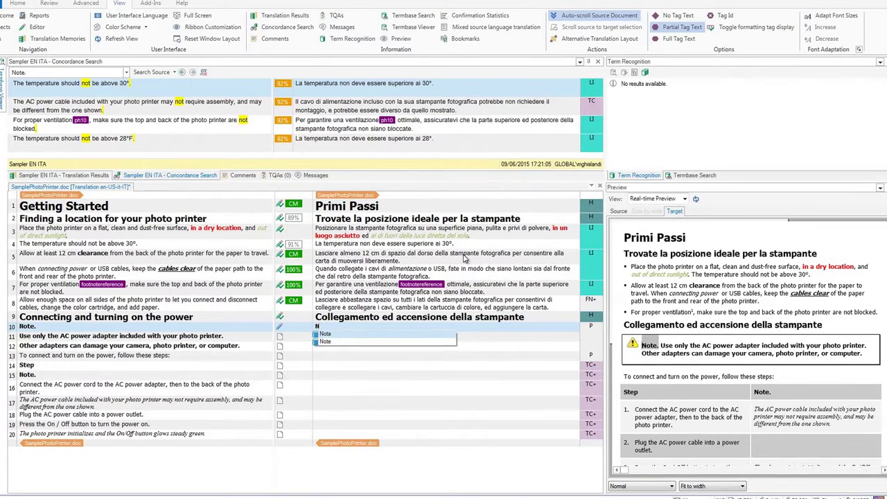
pyautogui.press('Return')
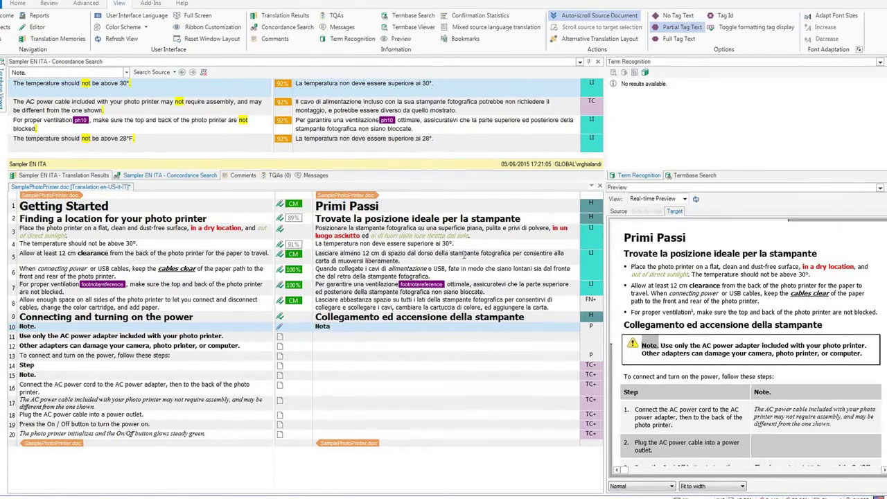
pyautogui.write('.')
pyautogui.hotkey('ctrl', 'Return')
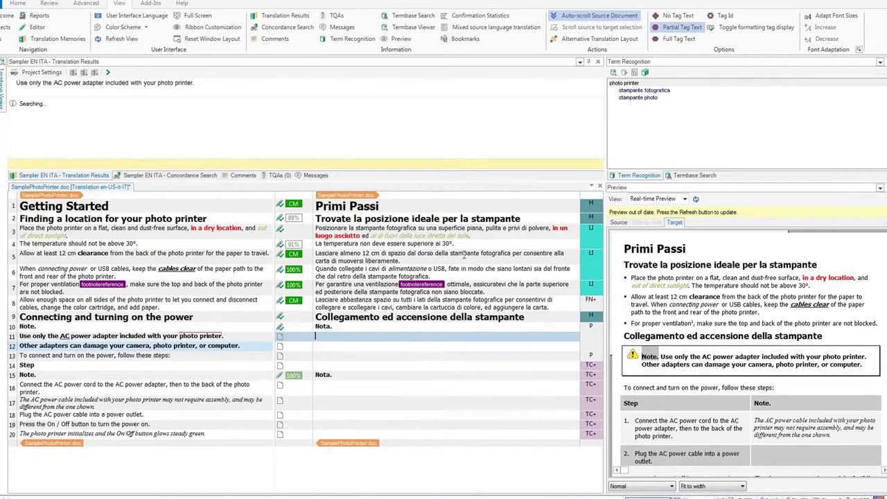
pyautogui.hotkey('ctrl', 'Return')
pyautogui.hotkey('ctrl', 'Return')
pyautogui.hotkey('ctrl', 'Return')
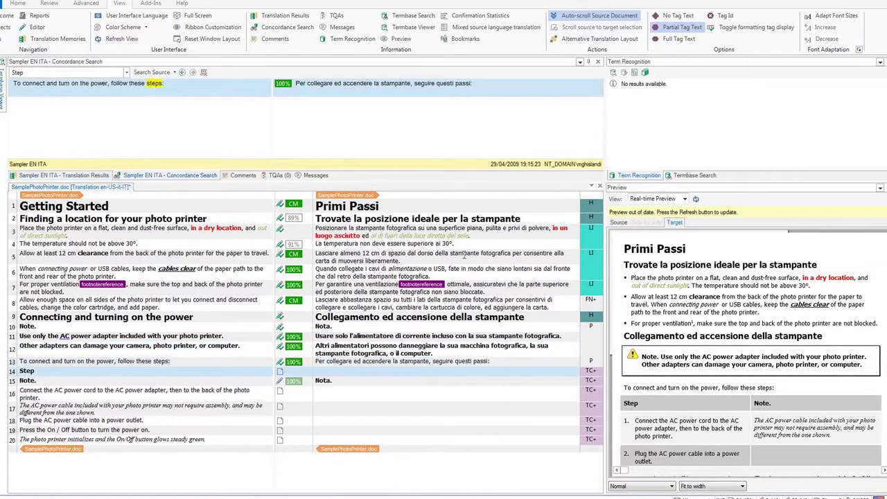
# Translate segment 14 as "Passo" and confirm it together with the matches for segments 15 to 17
pyautogui.write('P')
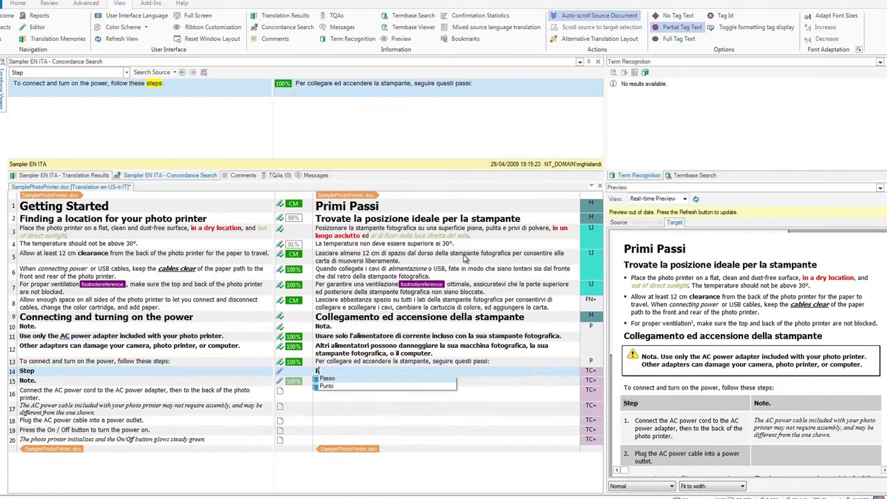
pyautogui.press('Return')
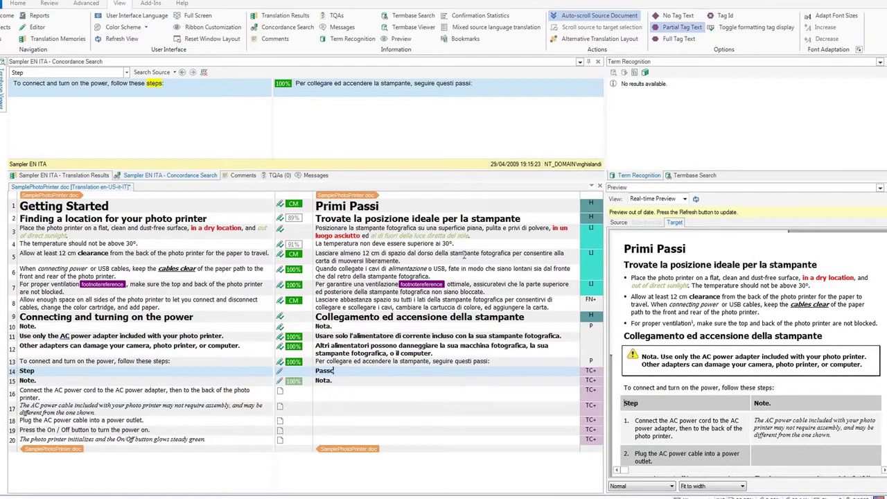
pyautogui.hotkey('ctrl', 'Return')
pyautogui.hotkey('ctrl', 'Return')
pyautogui.hotkey('ctrl', 'Return')
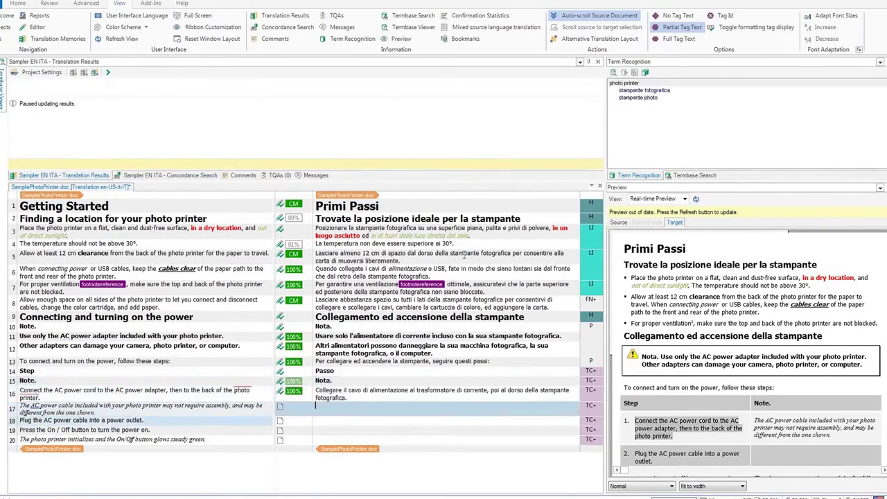
pyautogui.hotkey('ctrl', 'Return')
# Translate segment 18 as "Collegare il cavo di alimentazione AC in una presa." and confirm it
pyautogui.write('Co')
pyautogui.press('Return')
pyautogui.write('AC')
pyautogui.press('Return')
pyautogui.write('in una presa')
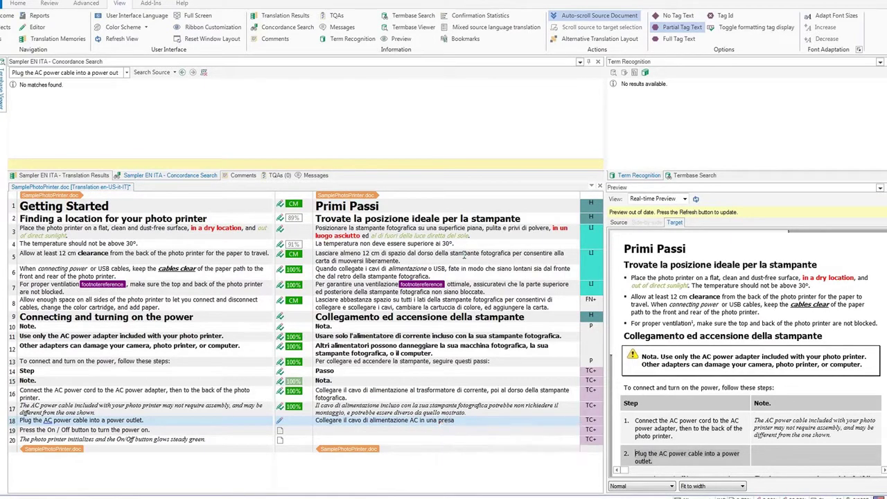
pyautogui.write('.')
pyautogui.hotkey('ctrl', 'Return')
# Translate segment 19 as "Premere On / Off per accendere l'unità" and confirm it
pyautogui.write("Premere On per accendere l'unità")
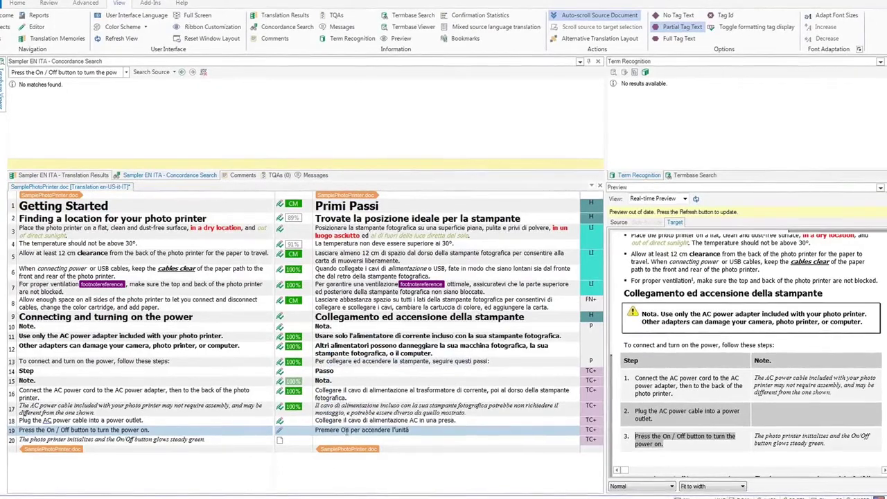
pyautogui.click(350, 429)
pyautogui.write('/ Off')
pyautogui.hotkey('ctrl', 'Return')
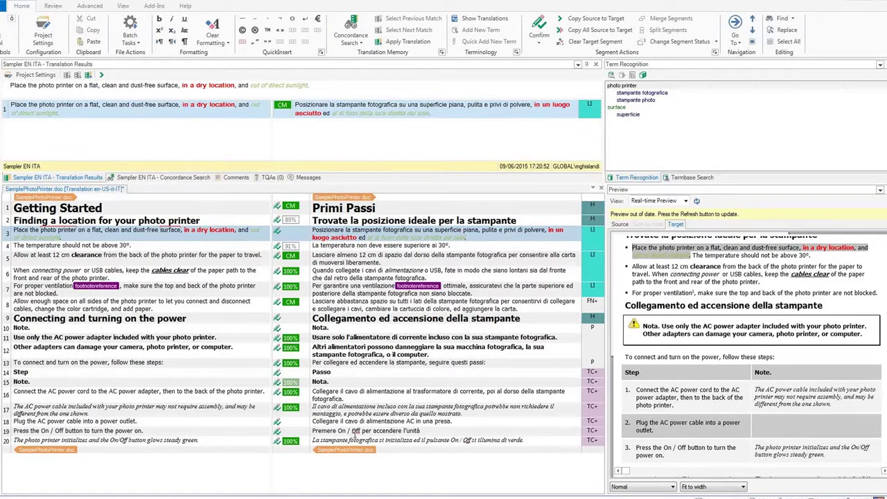
# Add "direct sunlight" with its Italian translation "luce diretta del sole." from segment 3 to the termbase and close the termbase viewer
pyautogui.doubleClick(27, 239)
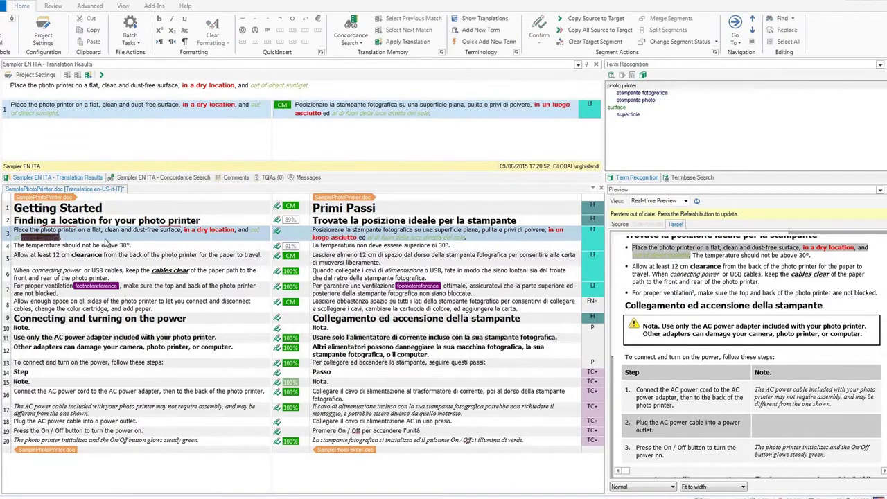
pyautogui.moveTo(410, 238); pyautogui.dragTo(441, 237)
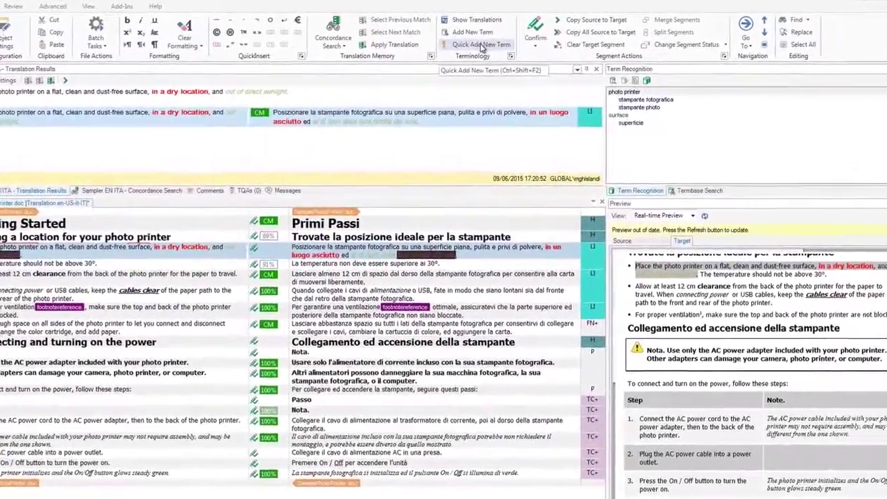
pyautogui.click(479, 45)
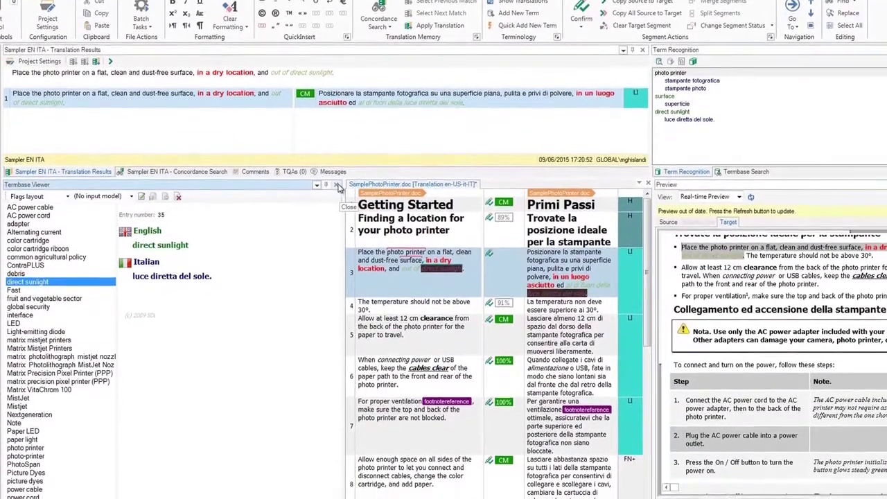
pyautogui.click(339, 187)
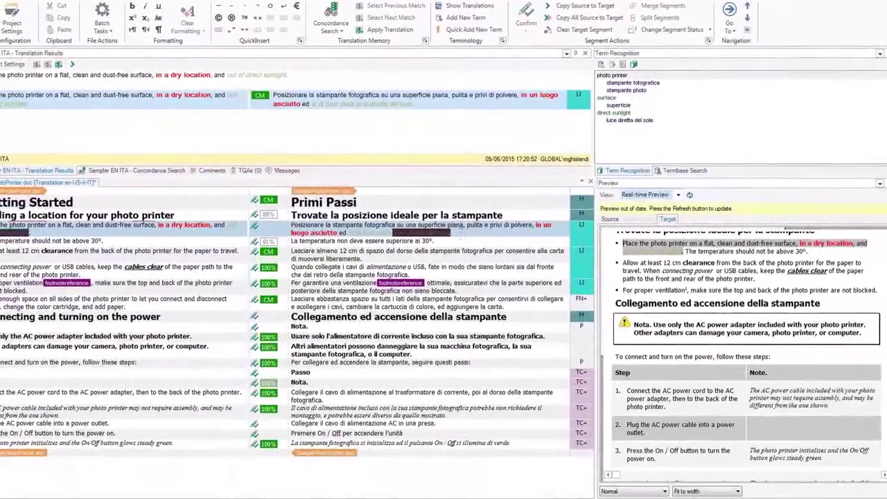
pyautogui.click(460, 235)
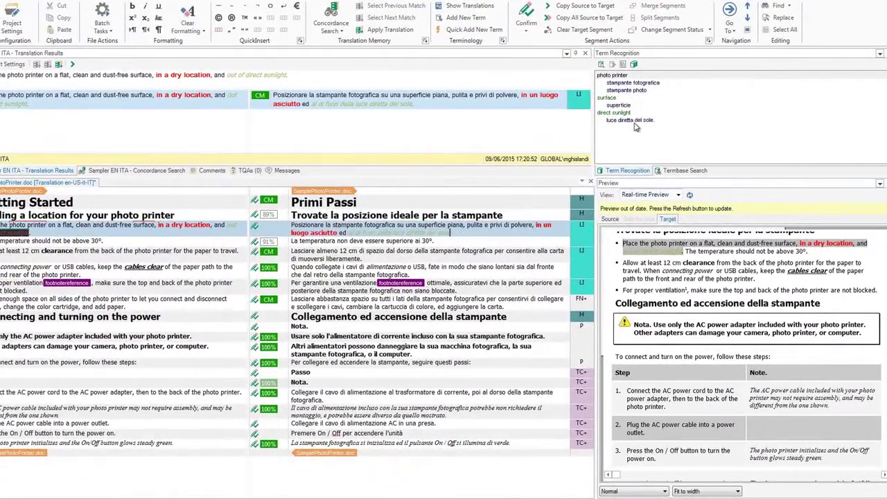
# Examine the project's verification settings, including the QA Checker 3.0 options for segments verification, exclusions and inconsistencies
pyautogui.click(12, 24)
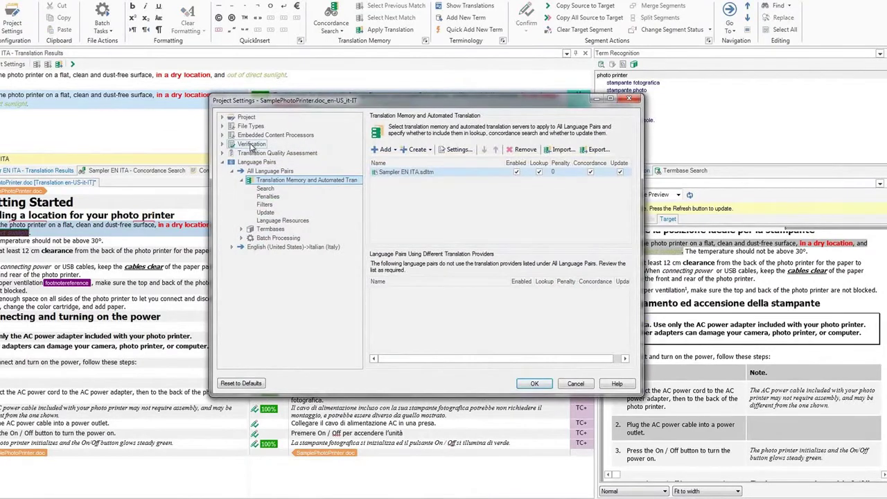
pyautogui.click(252, 145)
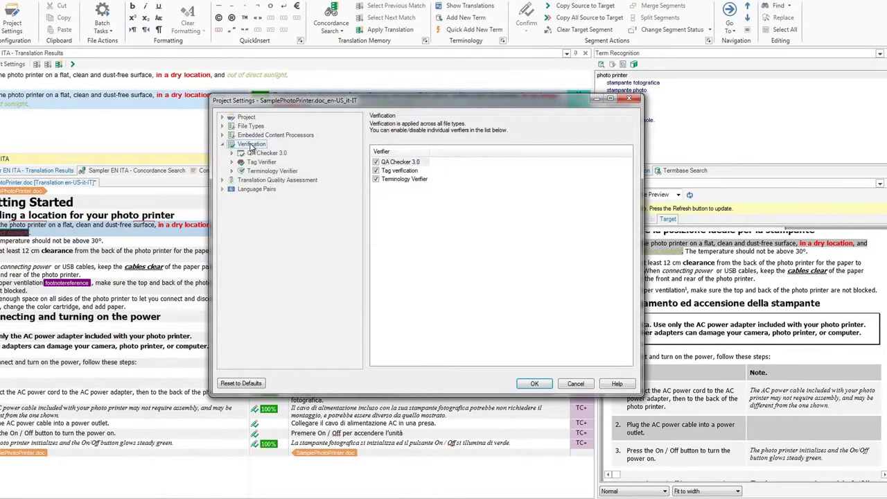
pyautogui.click(255, 154)
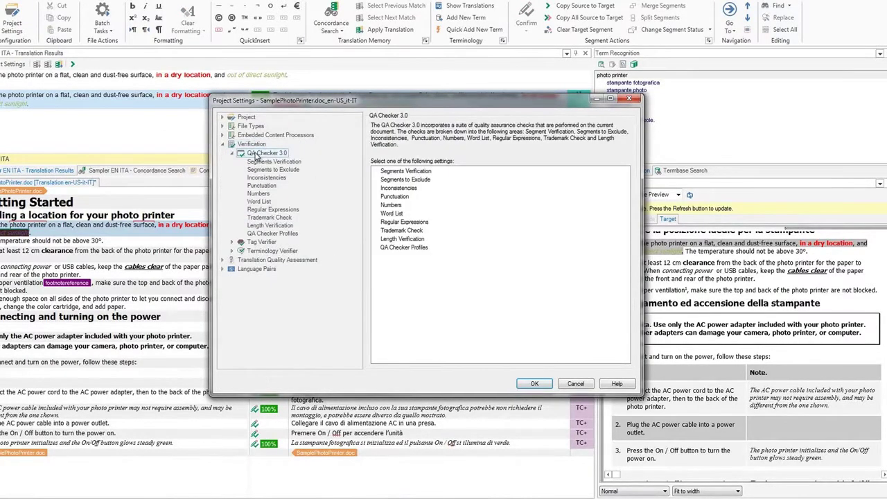
pyautogui.click(258, 162)
pyautogui.click(258, 170)
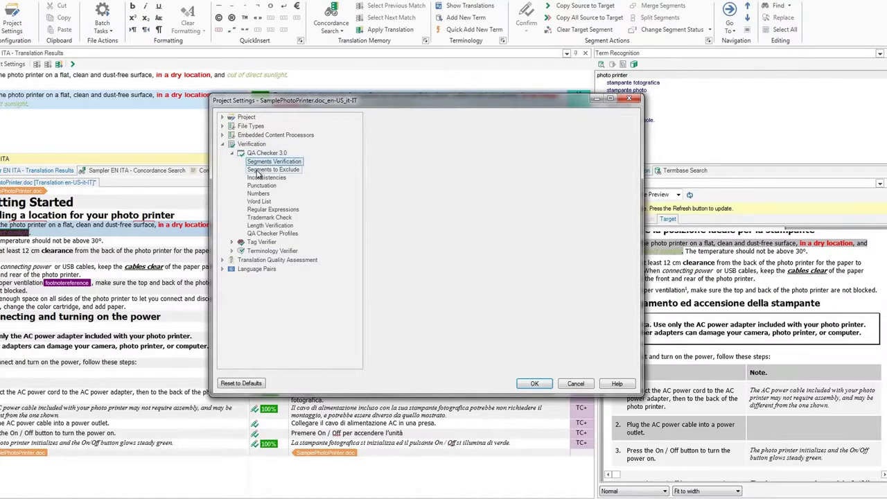
pyautogui.click(261, 178)
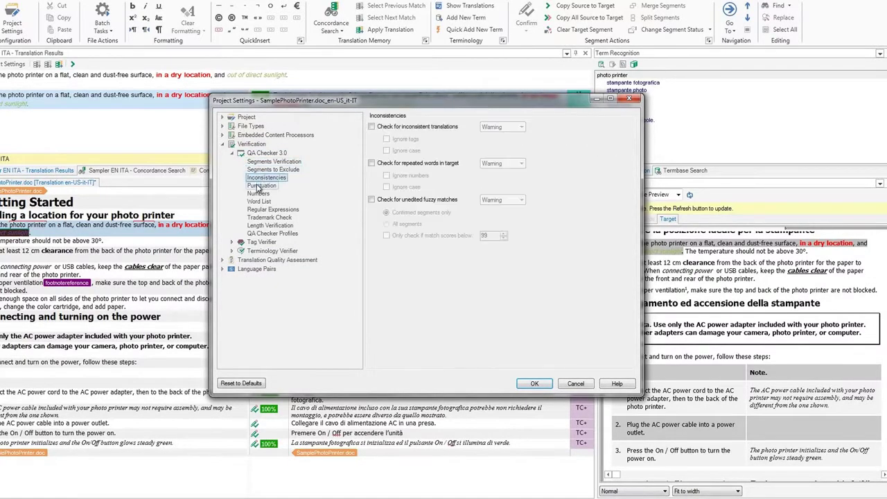
# Enable the QA Checker punctuation checks for matching end punctuation, Spanish punctuation and unintentional spaces, and apply the project settings
pyautogui.click(260, 186)
pyautogui.click(374, 134)
pyautogui.click(374, 147)
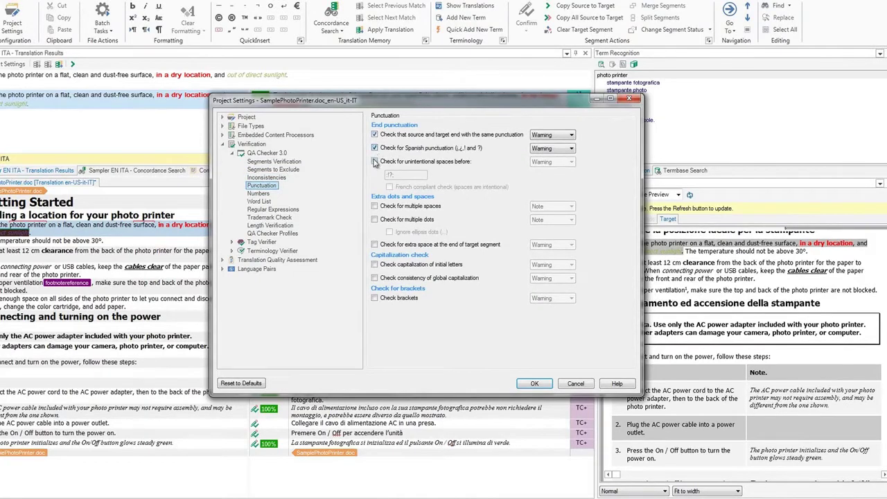
pyautogui.click(375, 161)
pyautogui.click(260, 194)
pyautogui.click(259, 201)
pyautogui.click(272, 209)
pyautogui.click(533, 384)
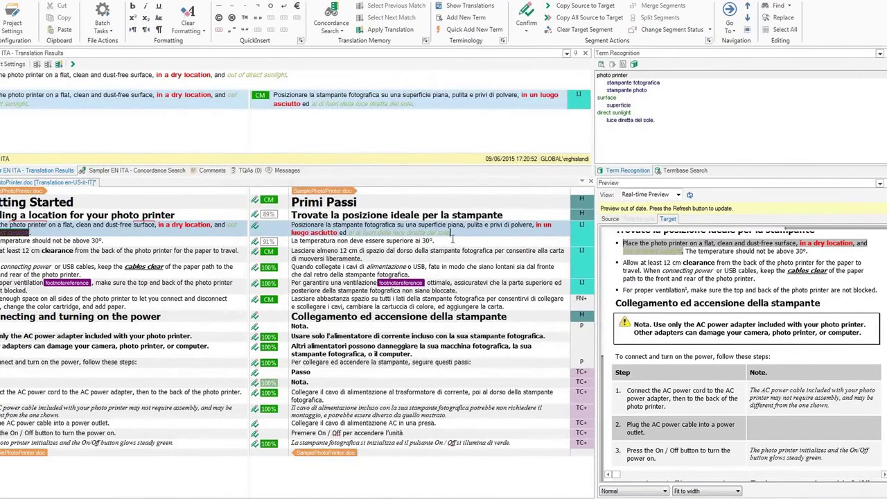
# Verify the document, add the missing full stop at the end of segment 19, and go to the Tag Verifier message's segment
pyautogui.press('F8')
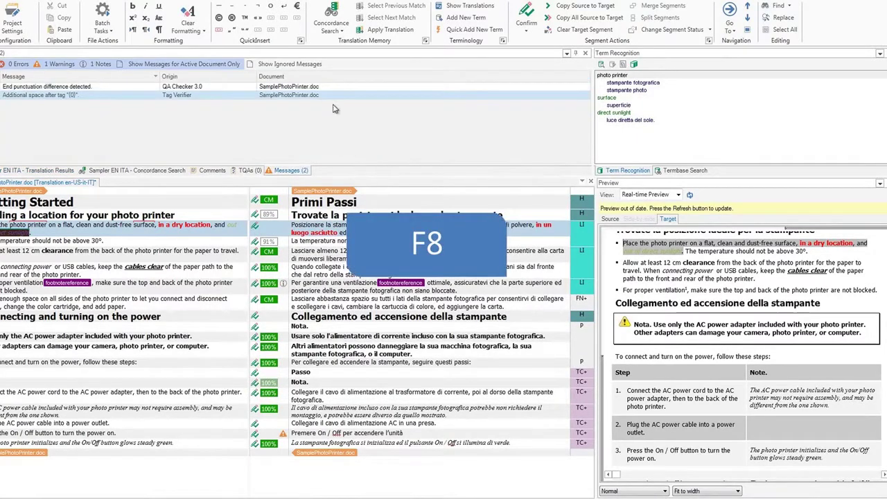
pyautogui.click(329, 87)
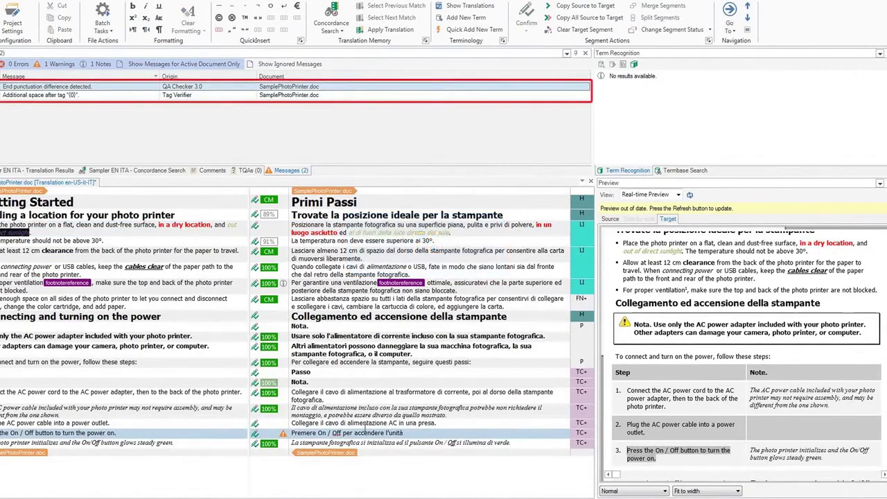
pyautogui.moveTo(284, 434)
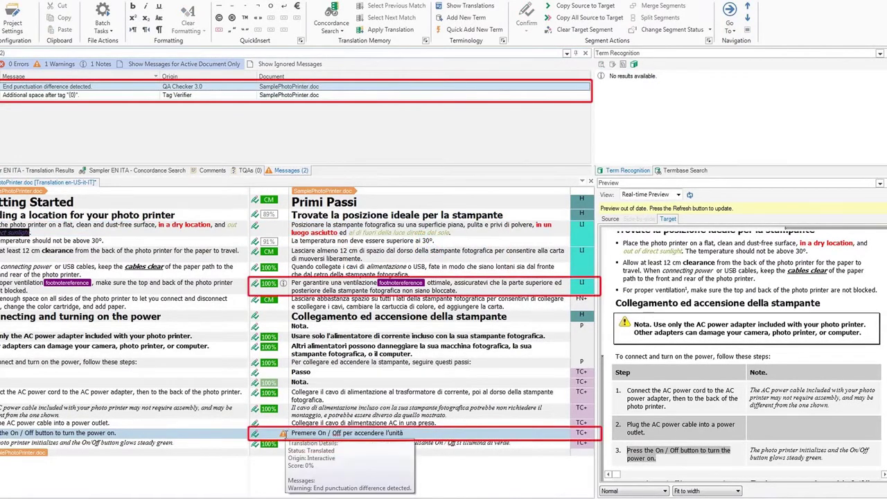
pyautogui.click(412, 432)
pyautogui.write('.')
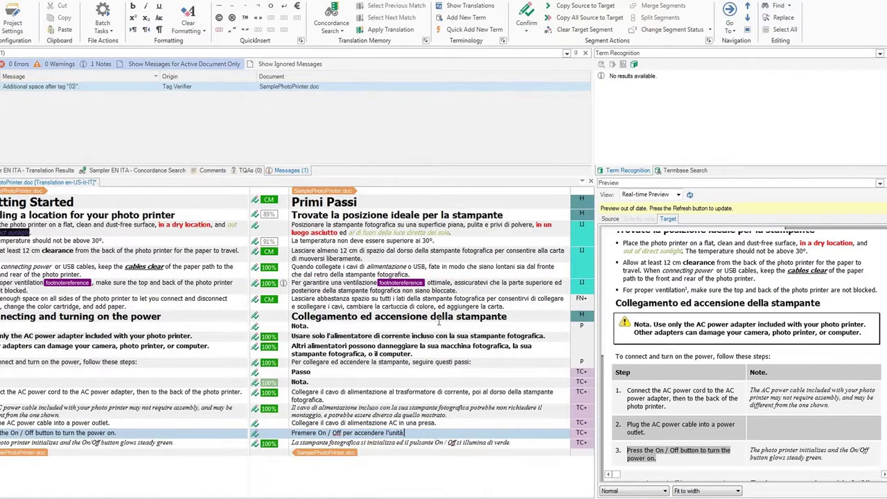
pyautogui.doubleClick(305, 86)
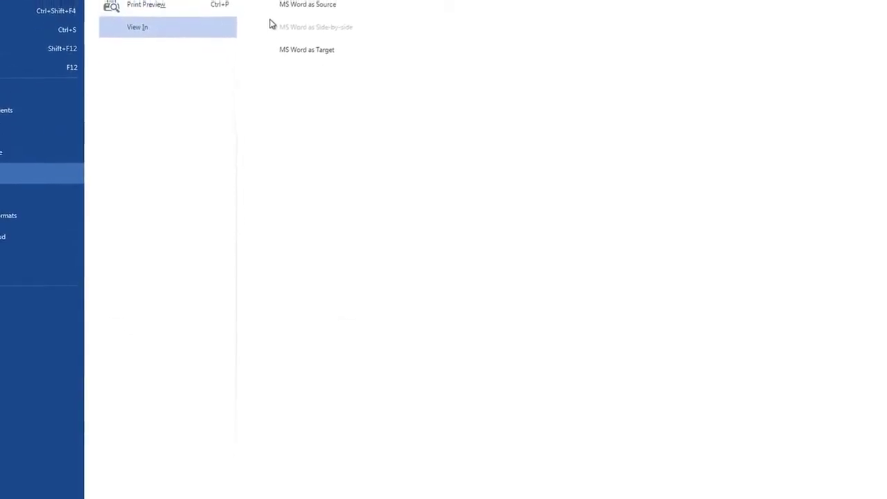
# View the translation in MS Word as target, and save the target document as SamplePhotoPrinterIT2 in the PROZ DEMO folder
pyautogui.click(295, 51)
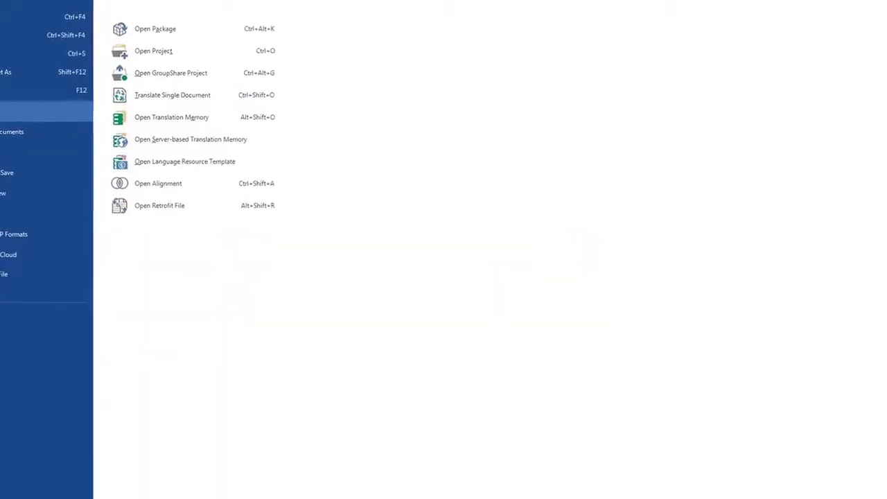
pyautogui.hotkey('shift', 'F12')
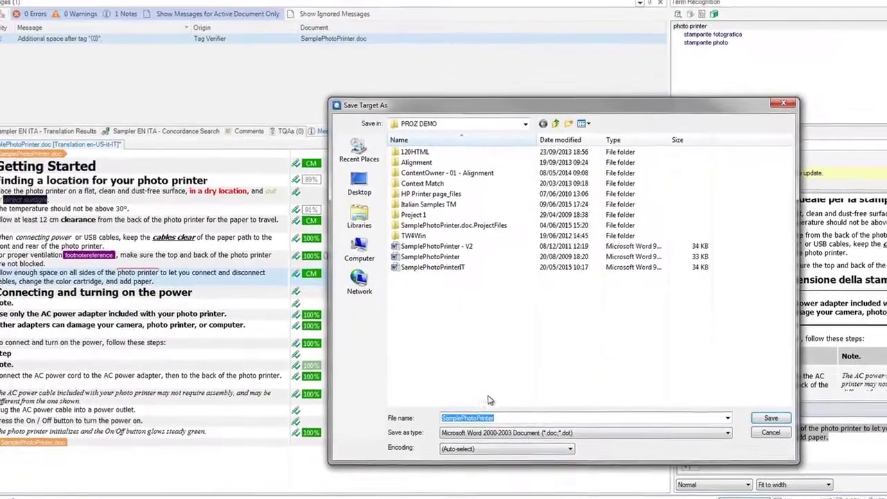
pyautogui.click(514, 415)
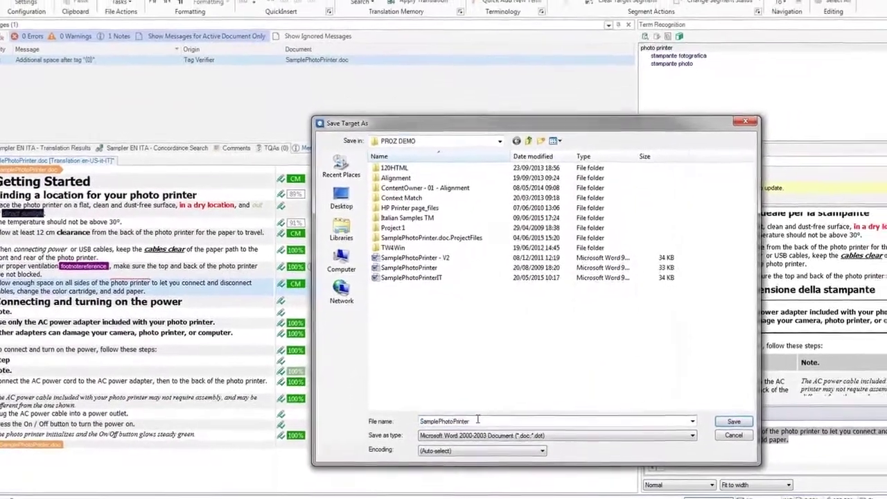
pyautogui.write('IT2')
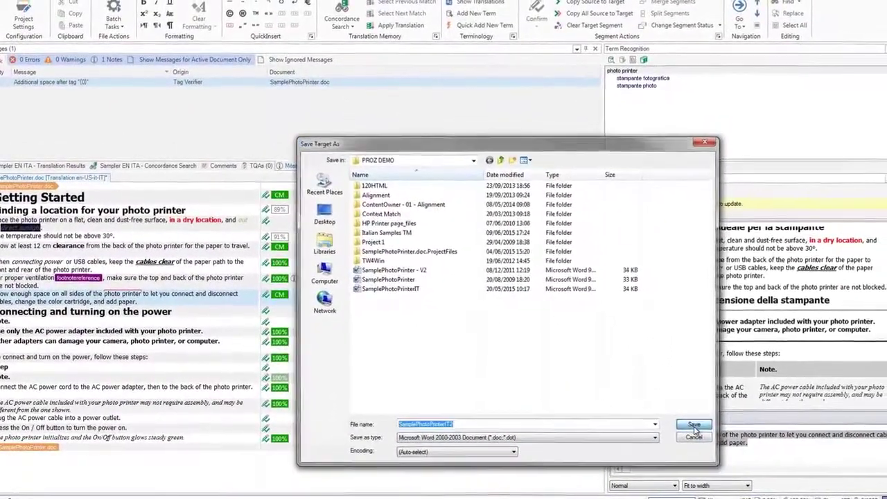
pyautogui.click(718, 423)
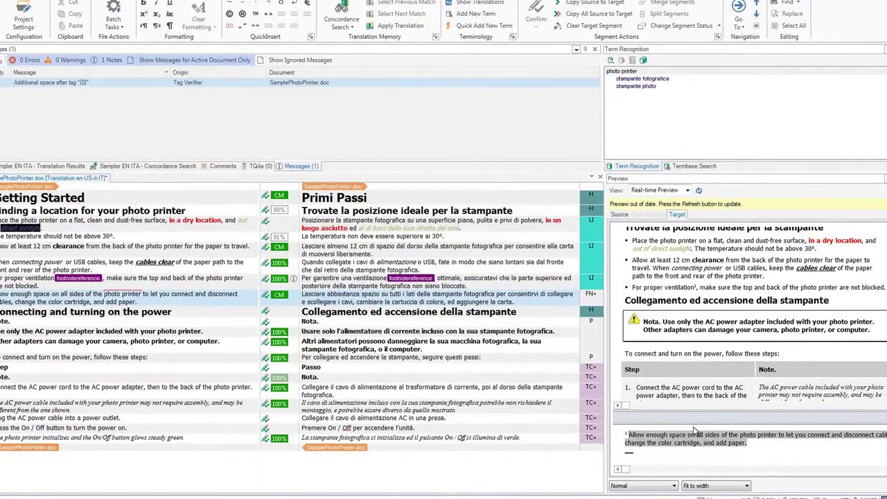